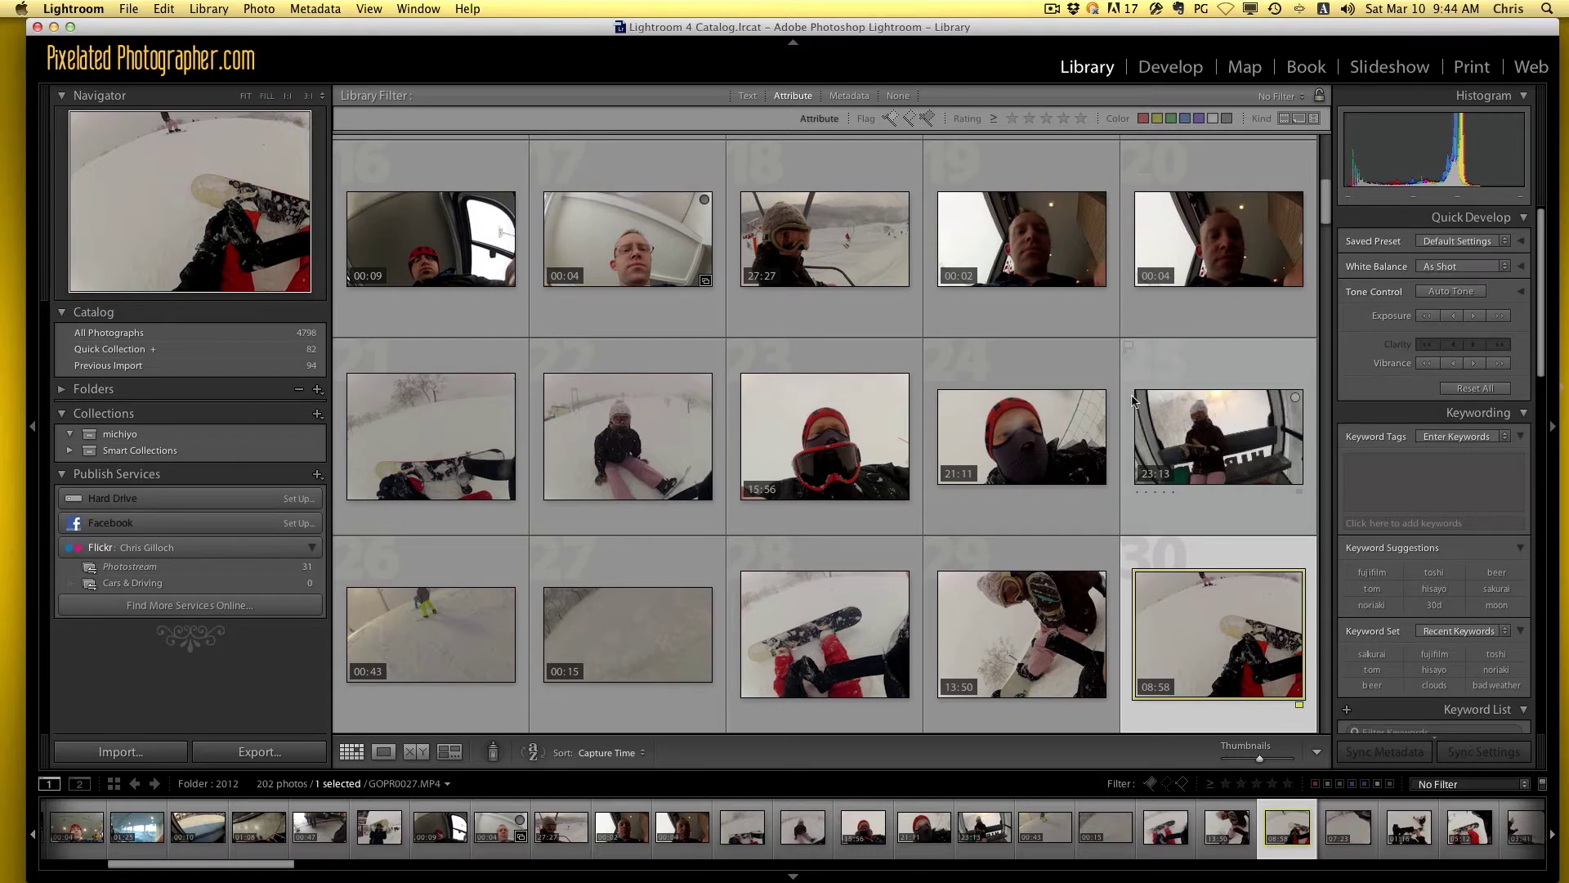
Show the 08:58 GOPR0027.MP4 snowboarding clip in Library Loupe view and play it
{"action": "double_click", "coordinate": [1214, 605]}
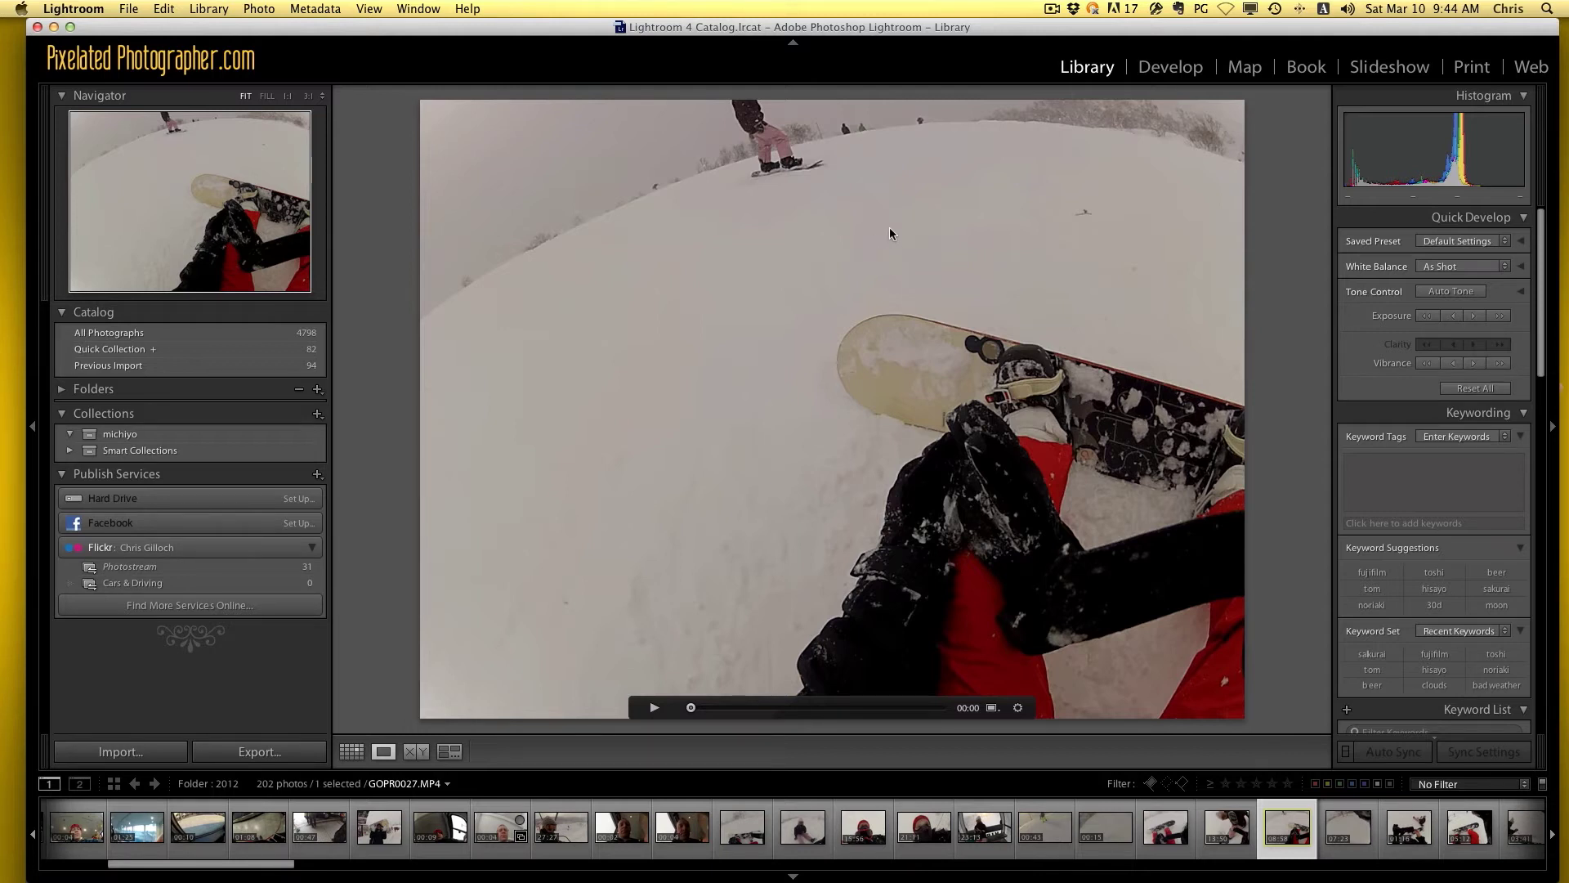
{"action": "left_click", "coordinate": [1161, 67]}
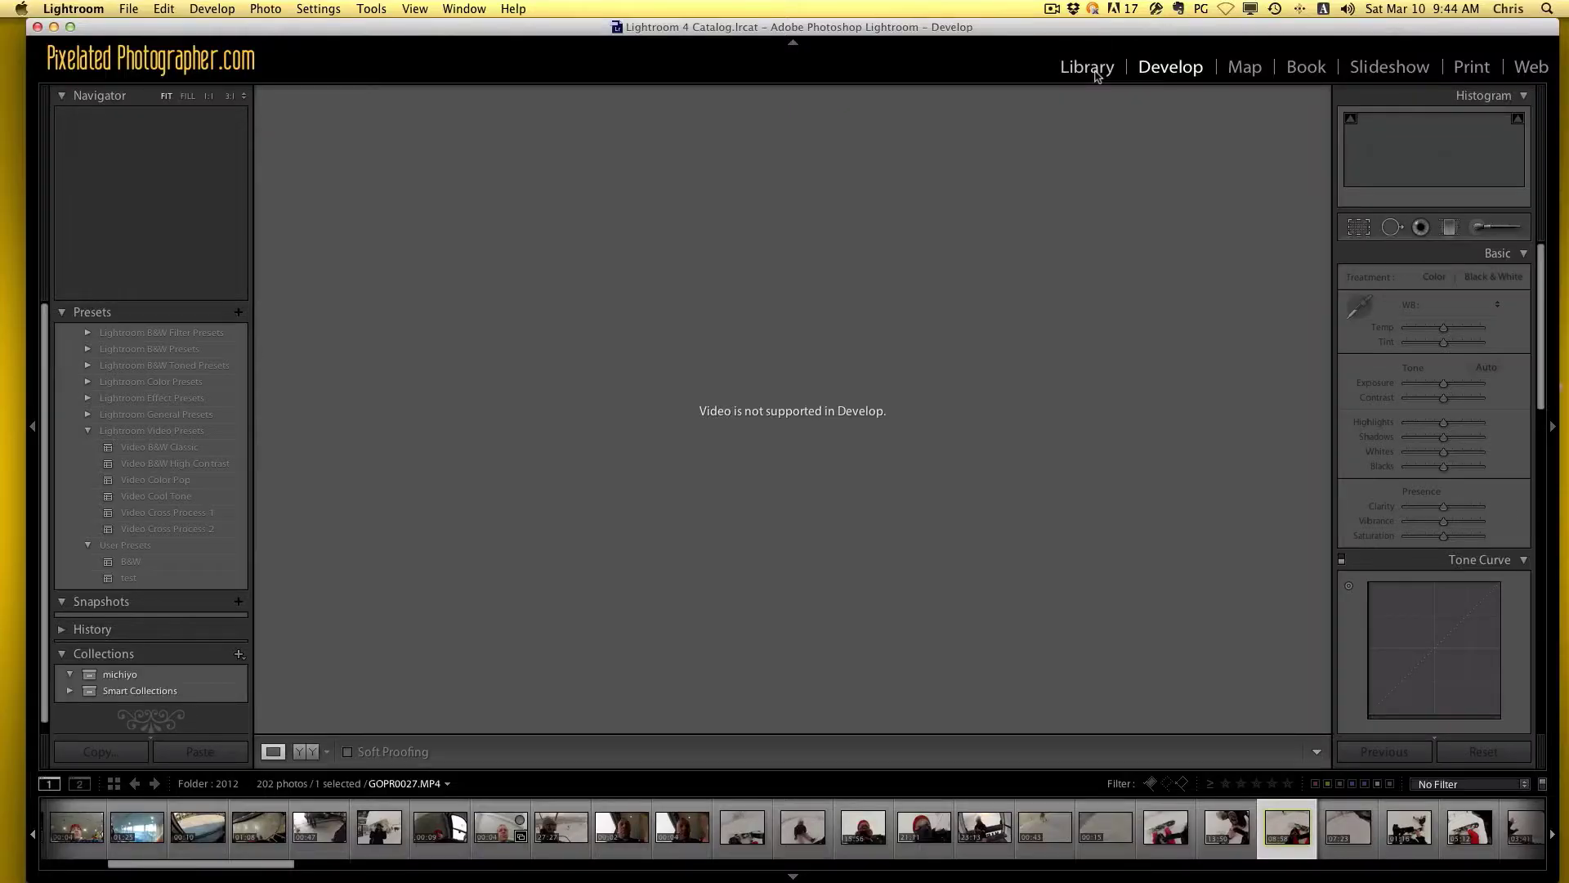
{"action": "left_click", "coordinate": [1086, 68]}
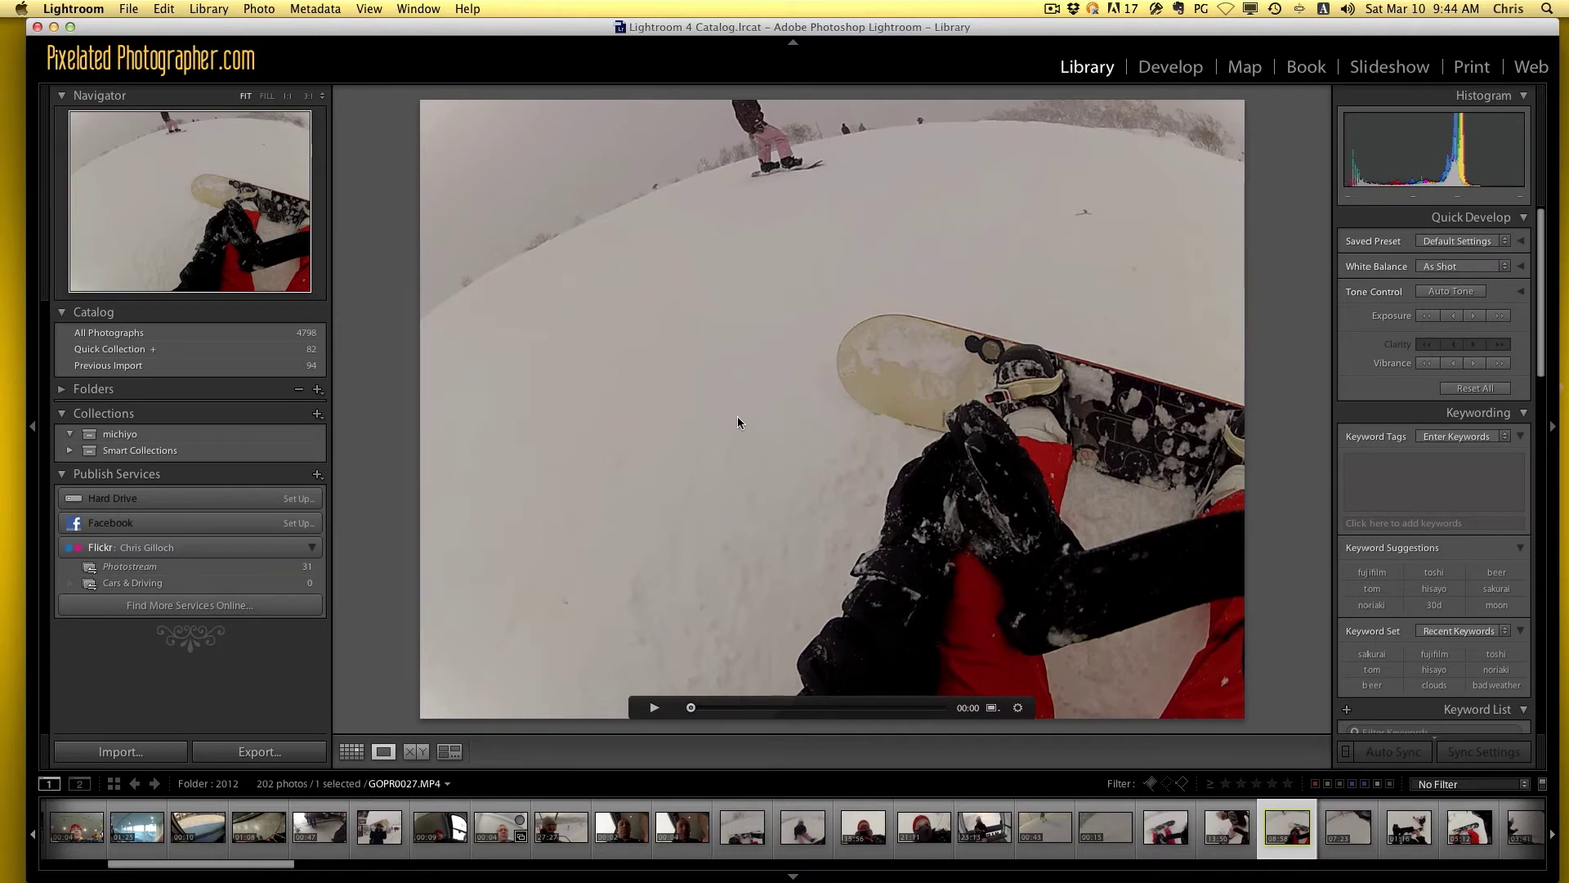
{"action": "left_click", "coordinate": [653, 707]}
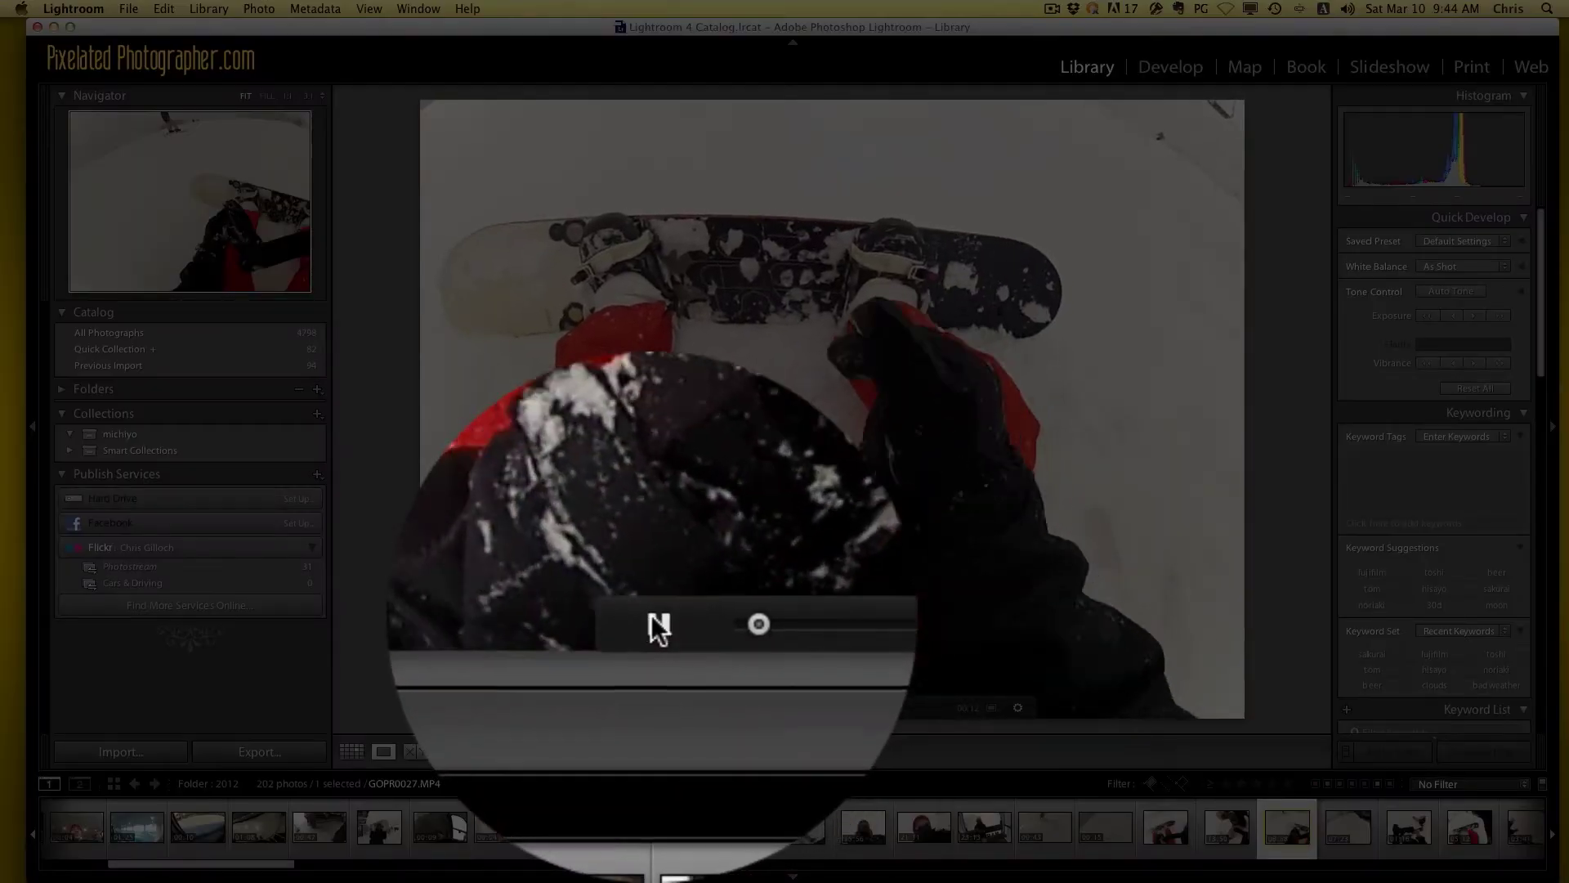
Pause the GOPR0027.MP4 playback and show the trim filmstrip below the clip
{"action": "left_click", "coordinate": [654, 708]}
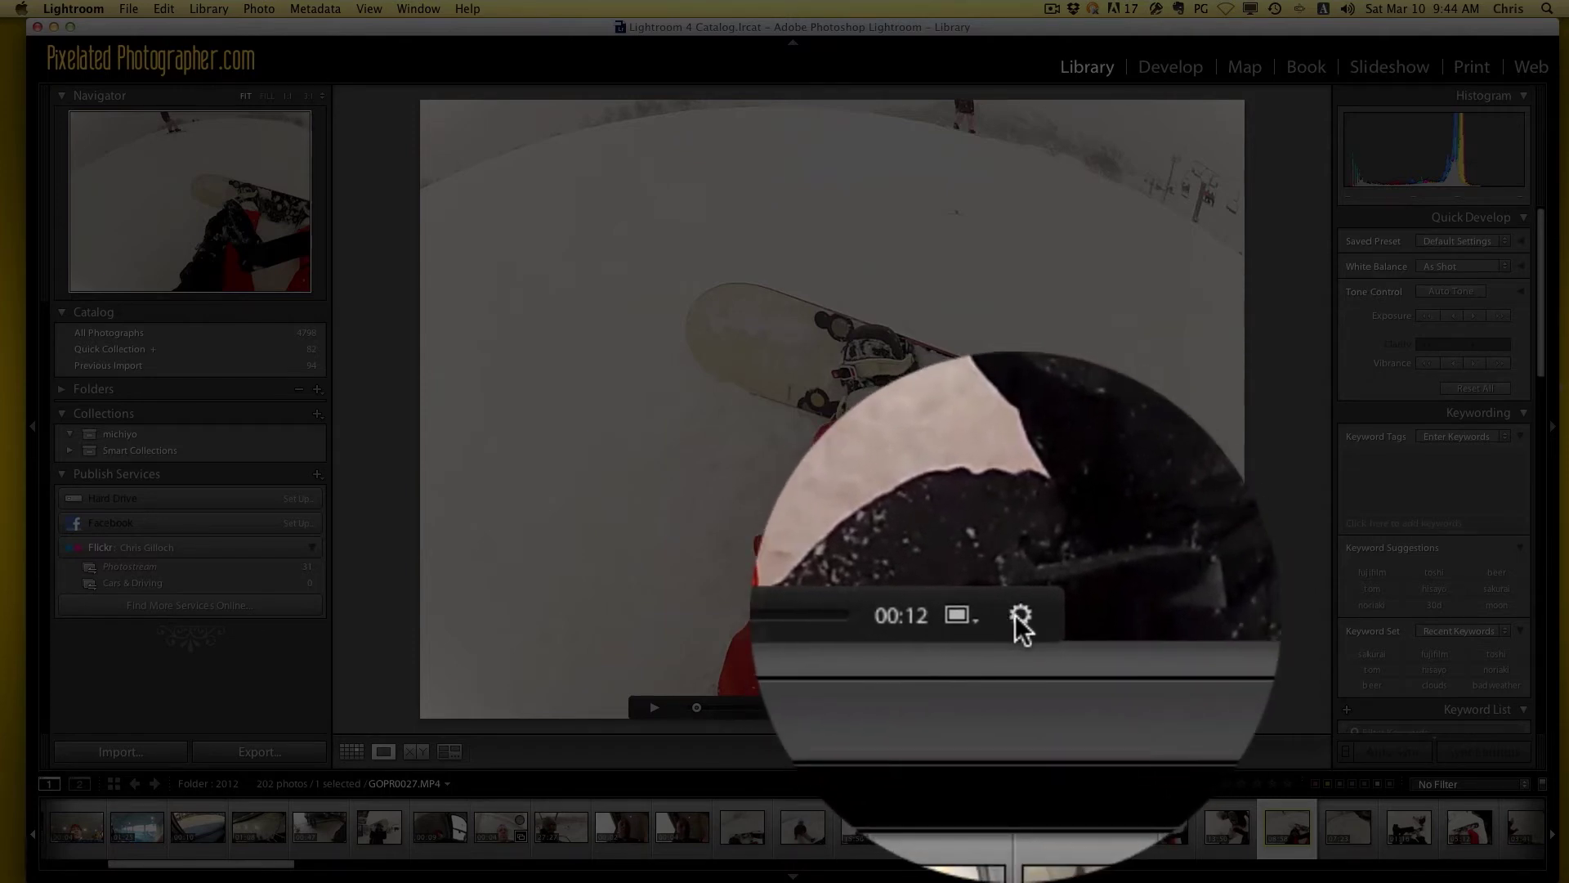
{"action": "left_click", "coordinate": [1019, 708]}
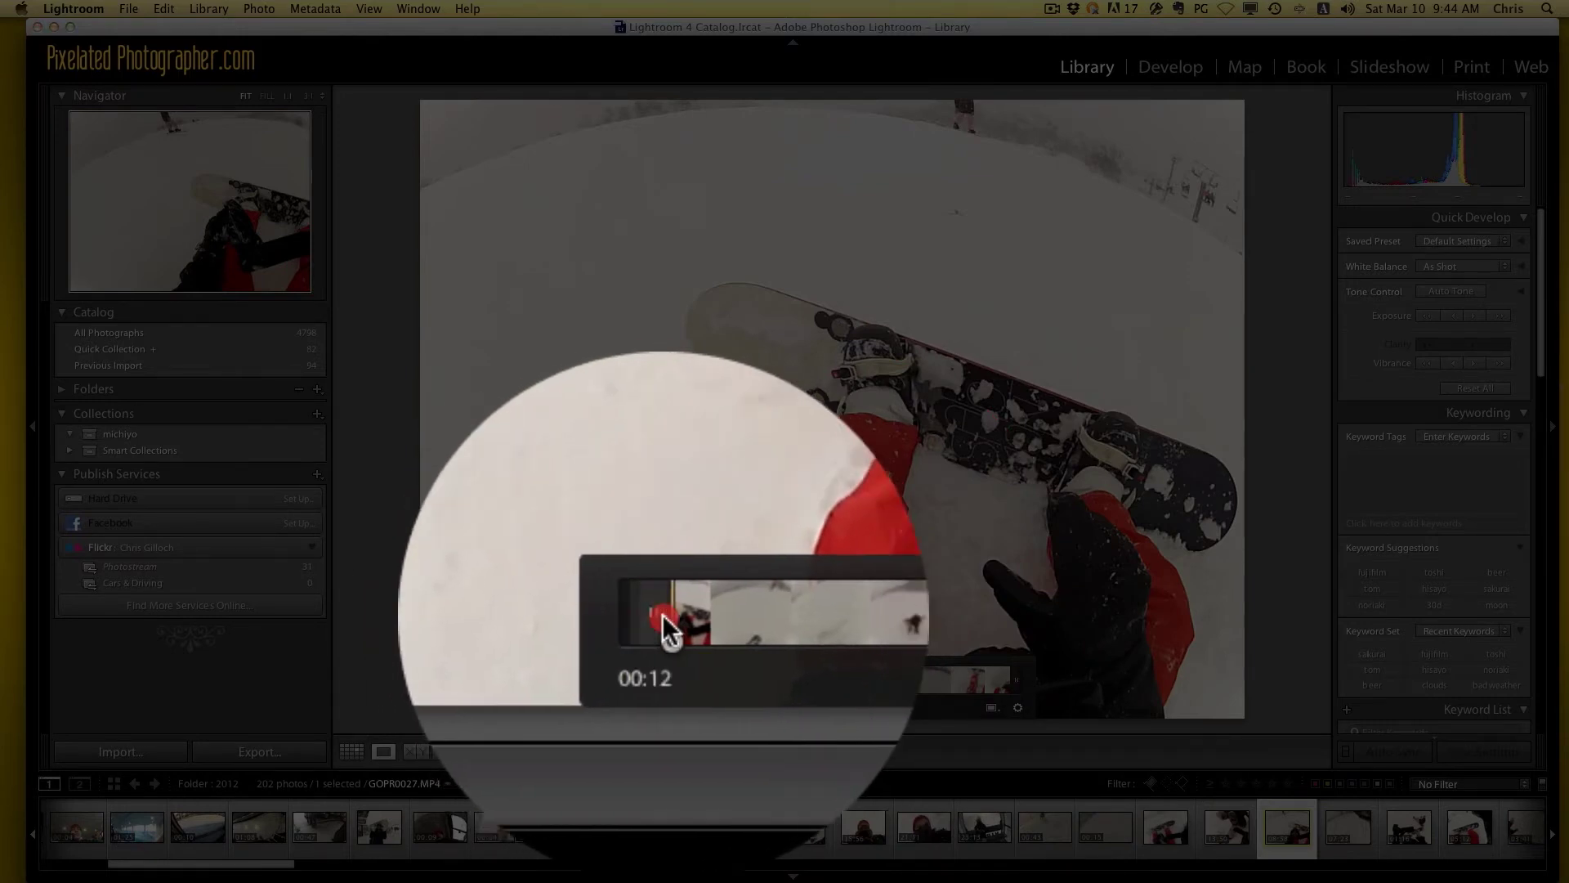
{"action": "left_click", "coordinate": [672, 629]}
Scrub through the footage and trim the clip's end in to a short section around 02:44
{"action": "left_click_drag", "start_coordinate": [672, 616], "coordinate": [765, 614]}
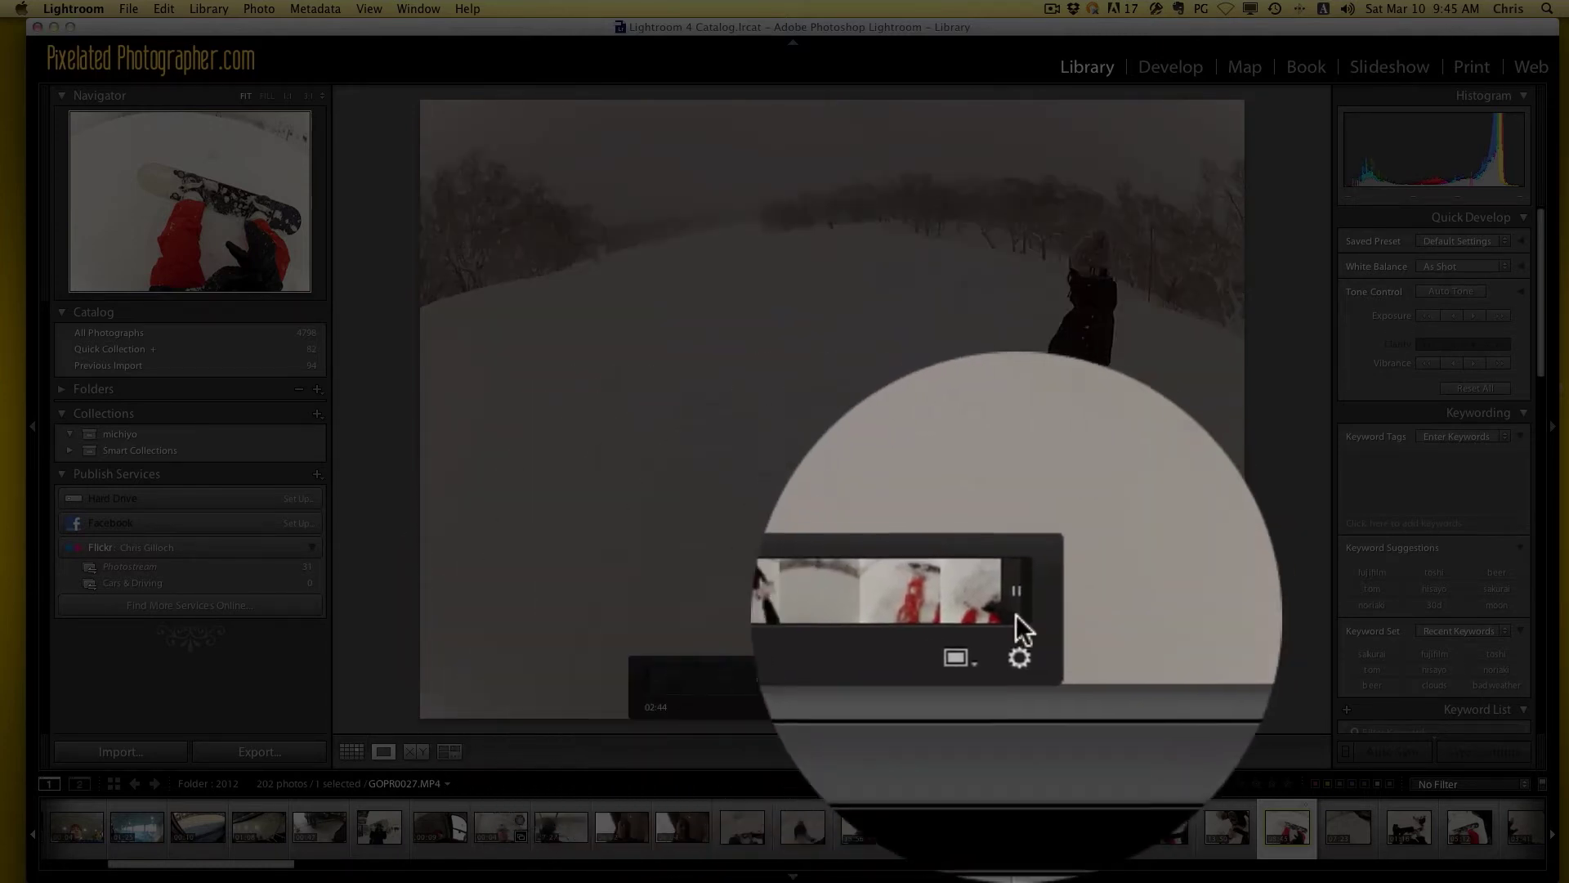
{"action": "left_click", "coordinate": [968, 614]}
{"action": "left_click_drag", "start_coordinate": [941, 615], "coordinate": [1003, 614]}
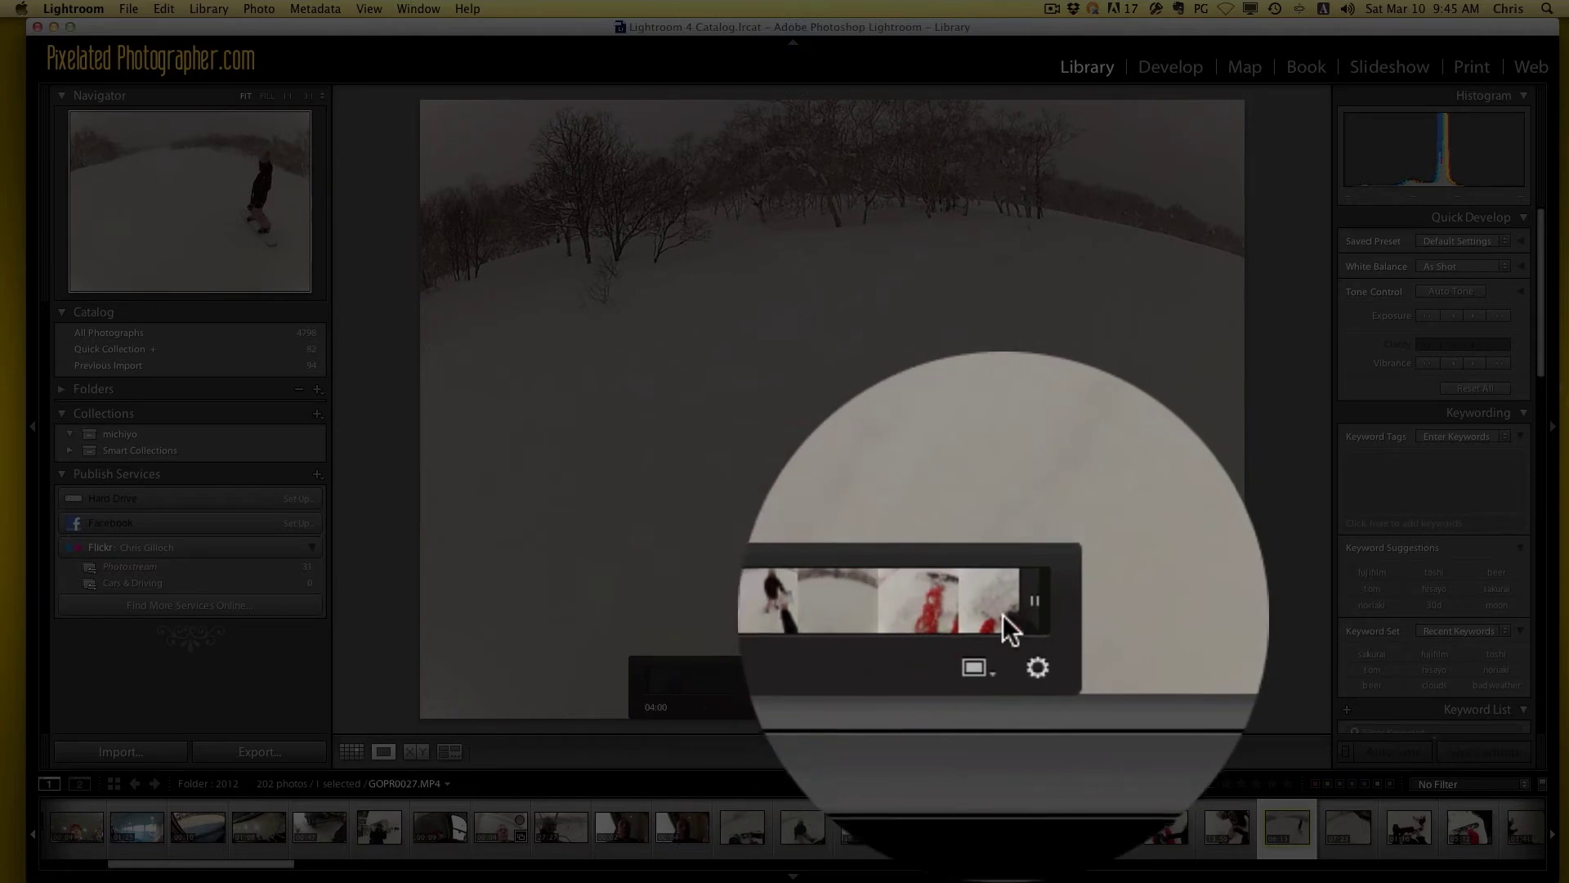
{"action": "mouse_move", "coordinate": [869, 629]}
{"action": "left_mouse_down"}
{"action": "mouse_move", "coordinate": [792, 630]}
{"action": "mouse_move", "coordinate": [816, 637]}
{"action": "mouse_move", "coordinate": [765, 690]}
{"action": "left_mouse_up"}
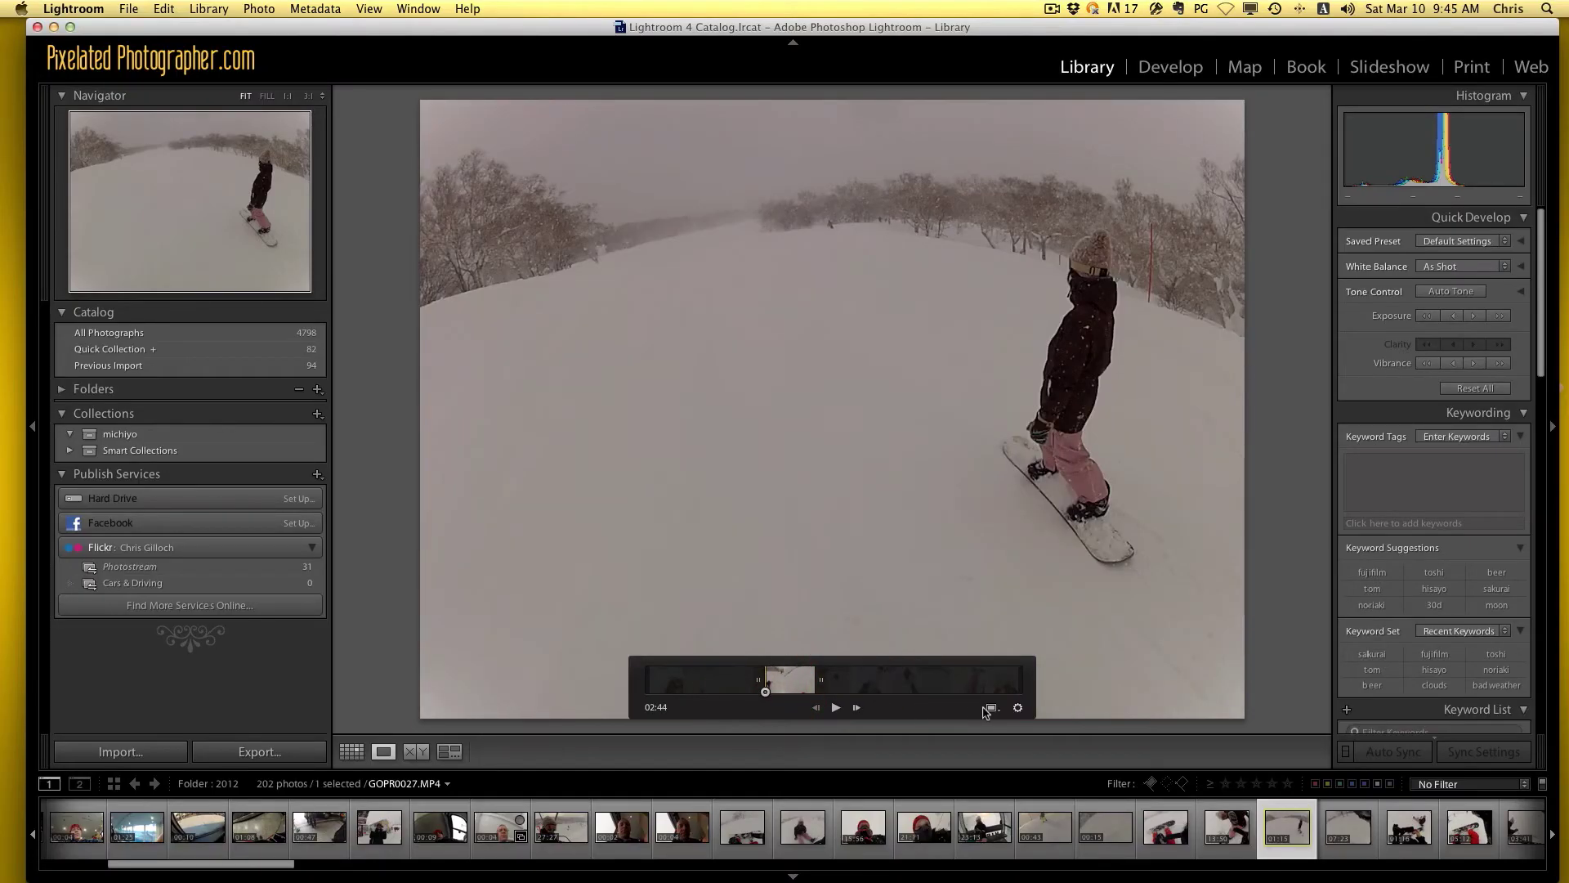
Play the trimmed section, pause it at 02:46, and hide the trim filmstrip
{"action": "left_click", "coordinate": [836, 708]}
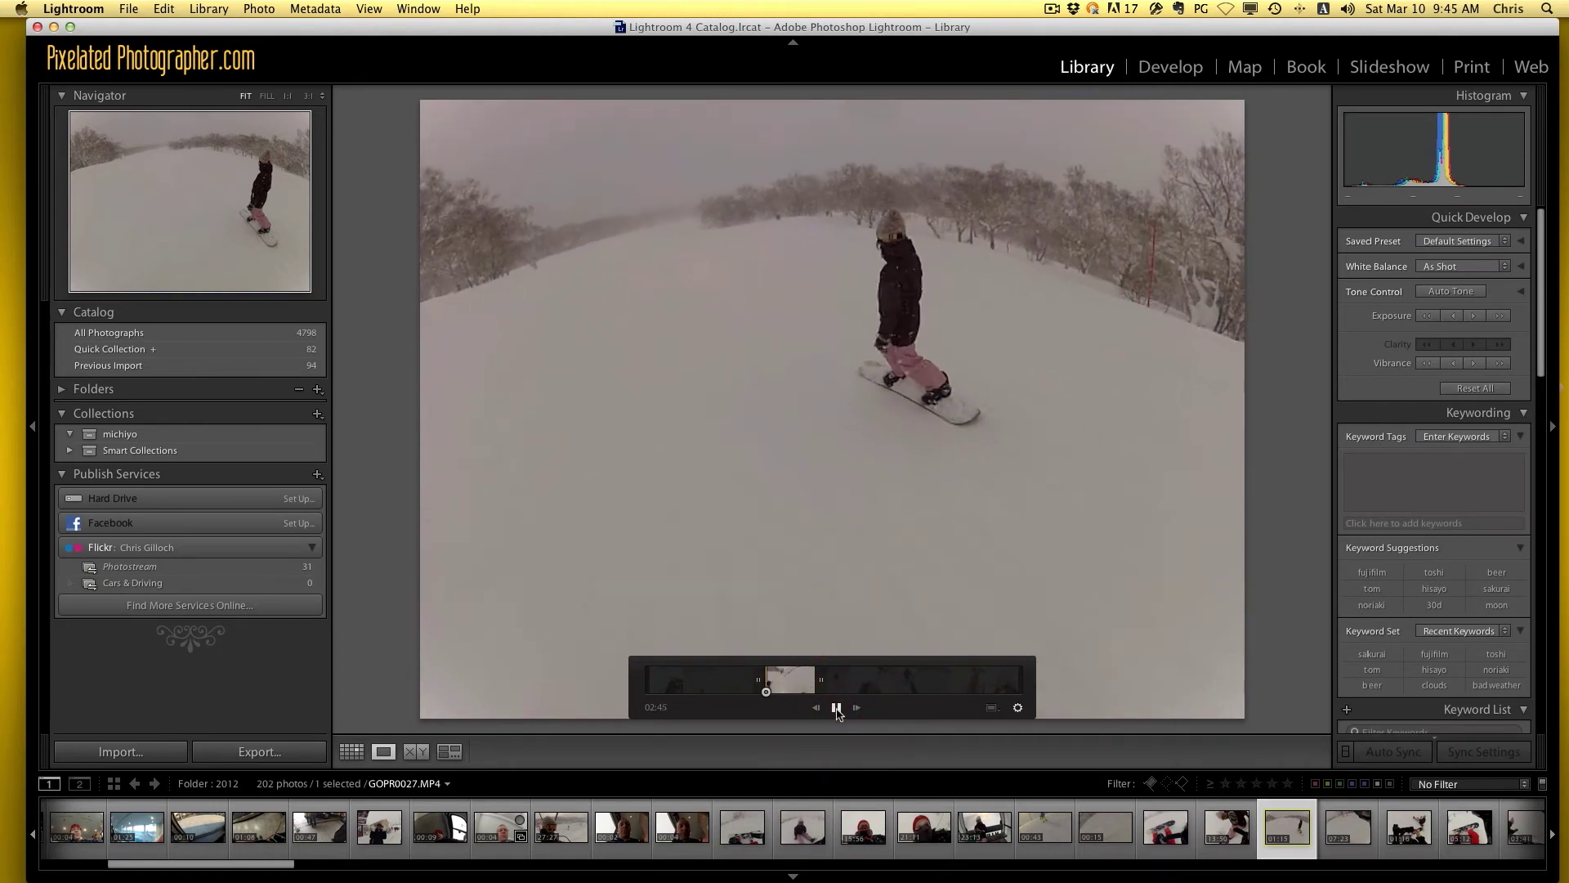
{"action": "left_click", "coordinate": [836, 708]}
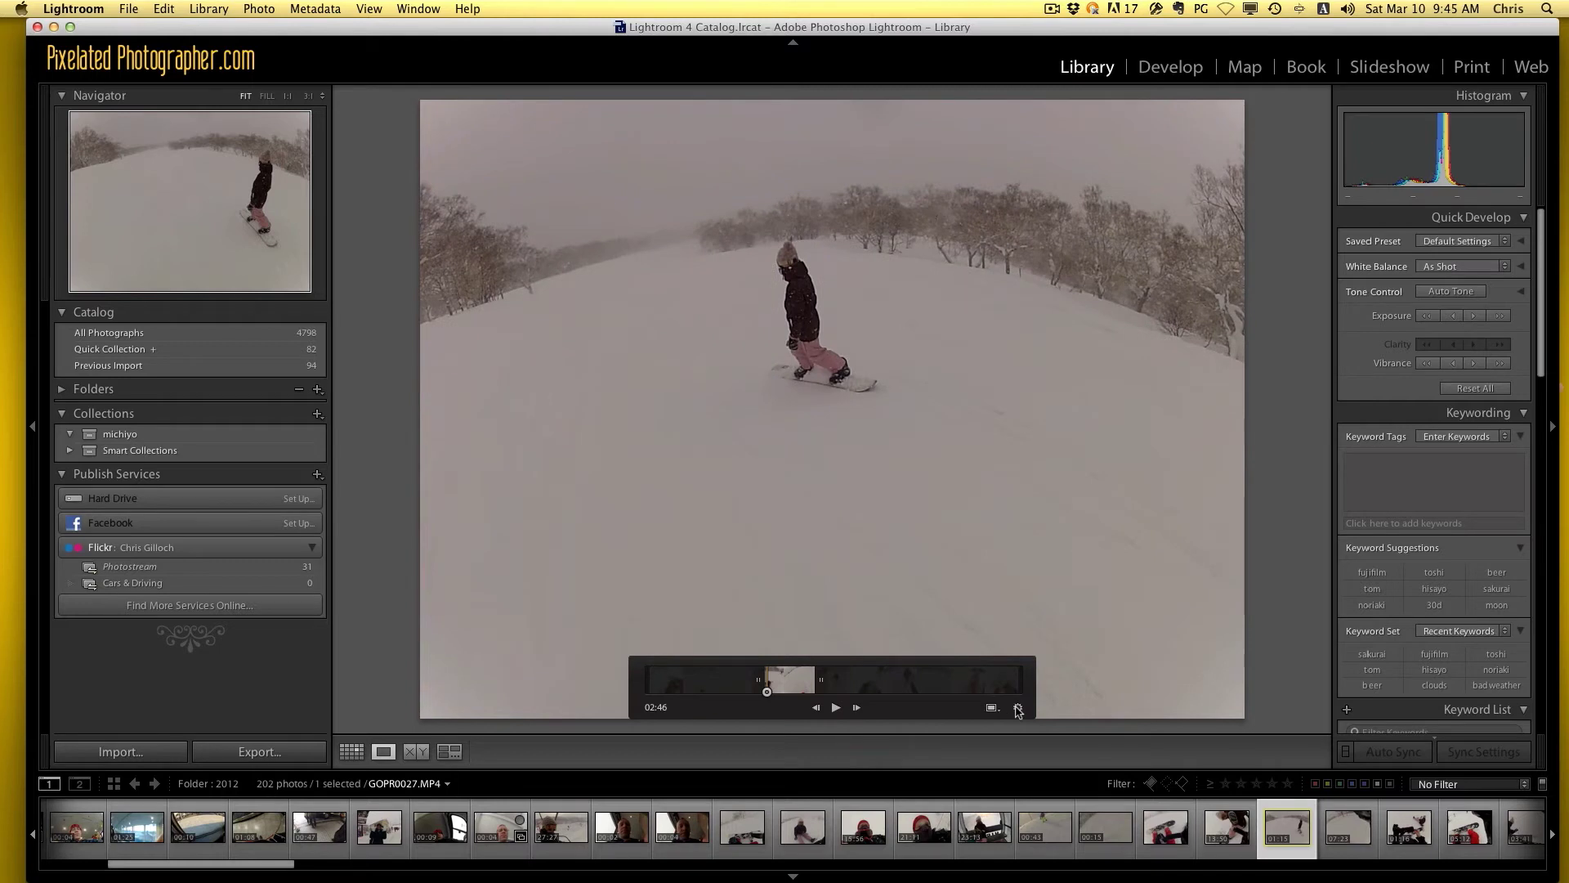
{"action": "left_click", "coordinate": [1018, 708]}
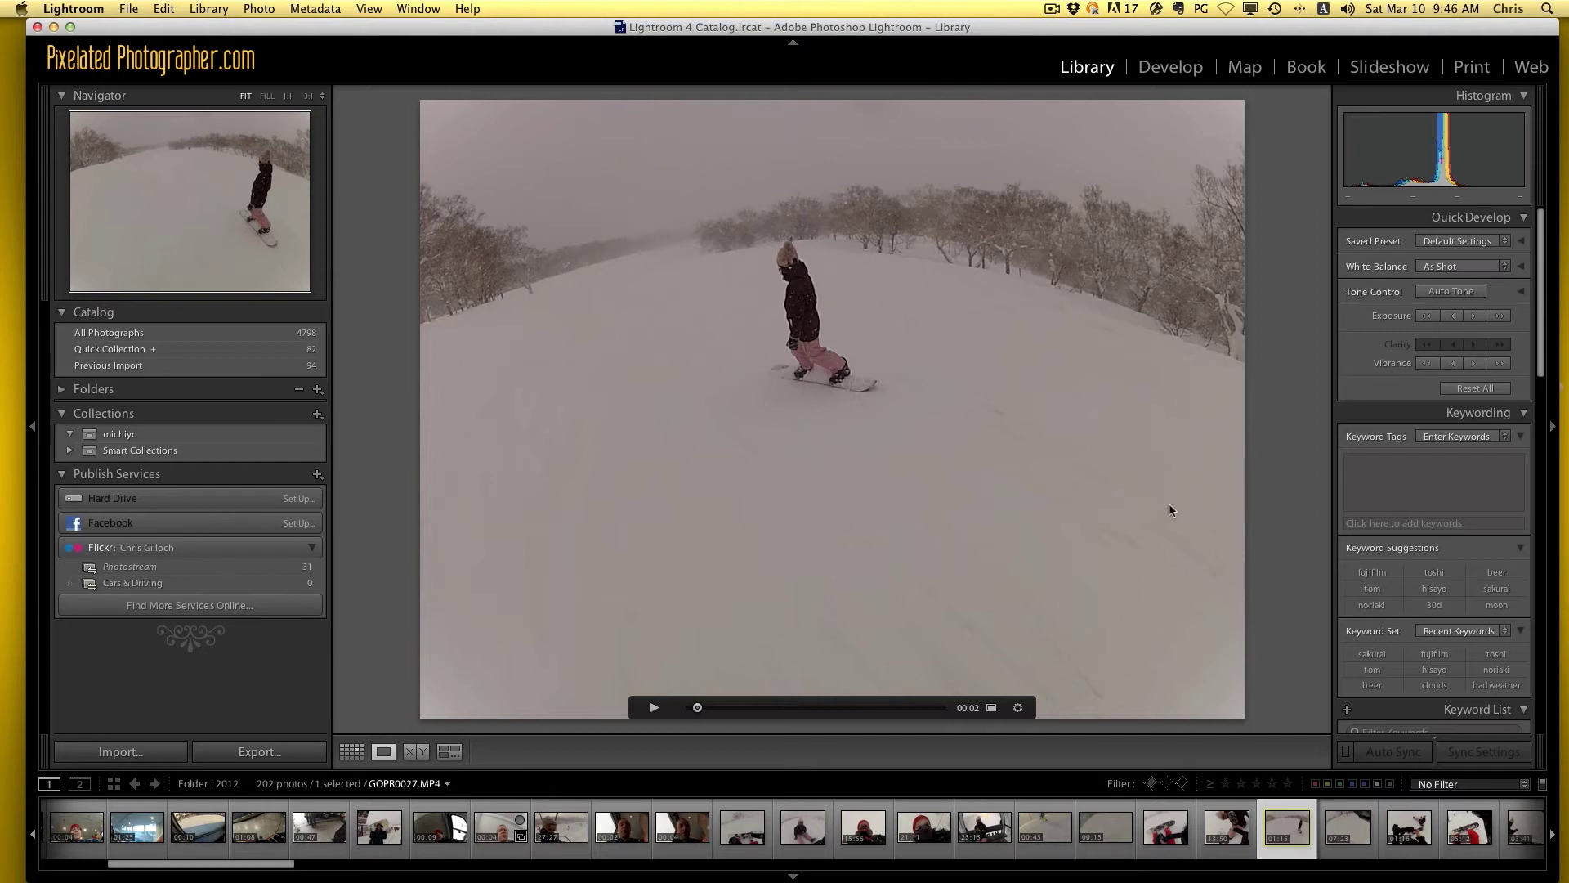
Bring up the frame-capture options menu for the trimmed clip in Library
{"action": "left_click", "coordinate": [992, 707]}
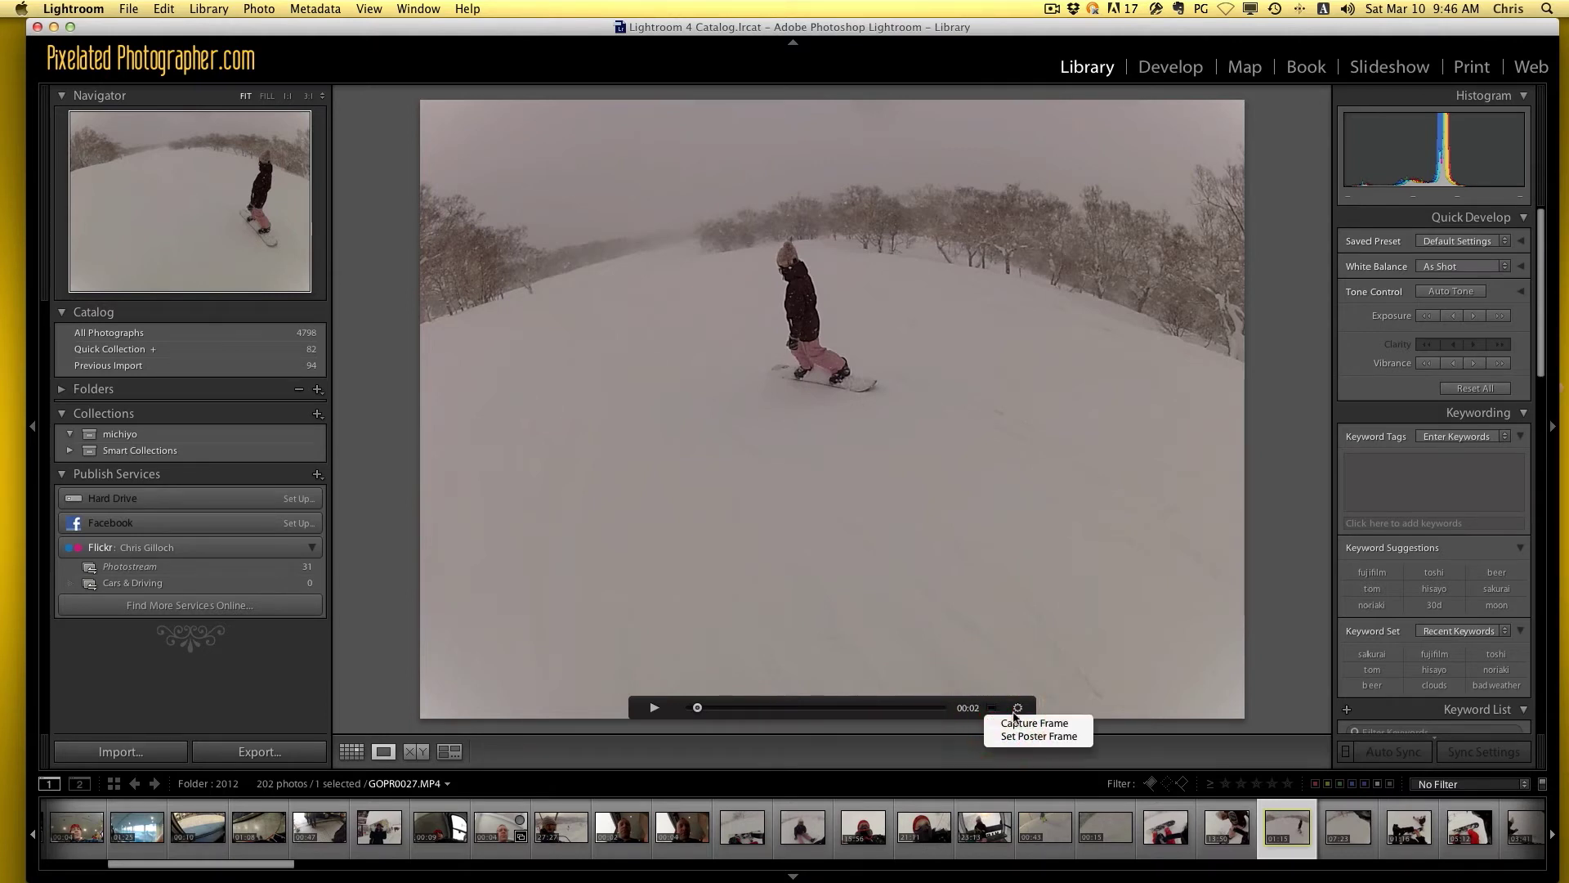
{"action": "left_click", "coordinate": [848, 719]}
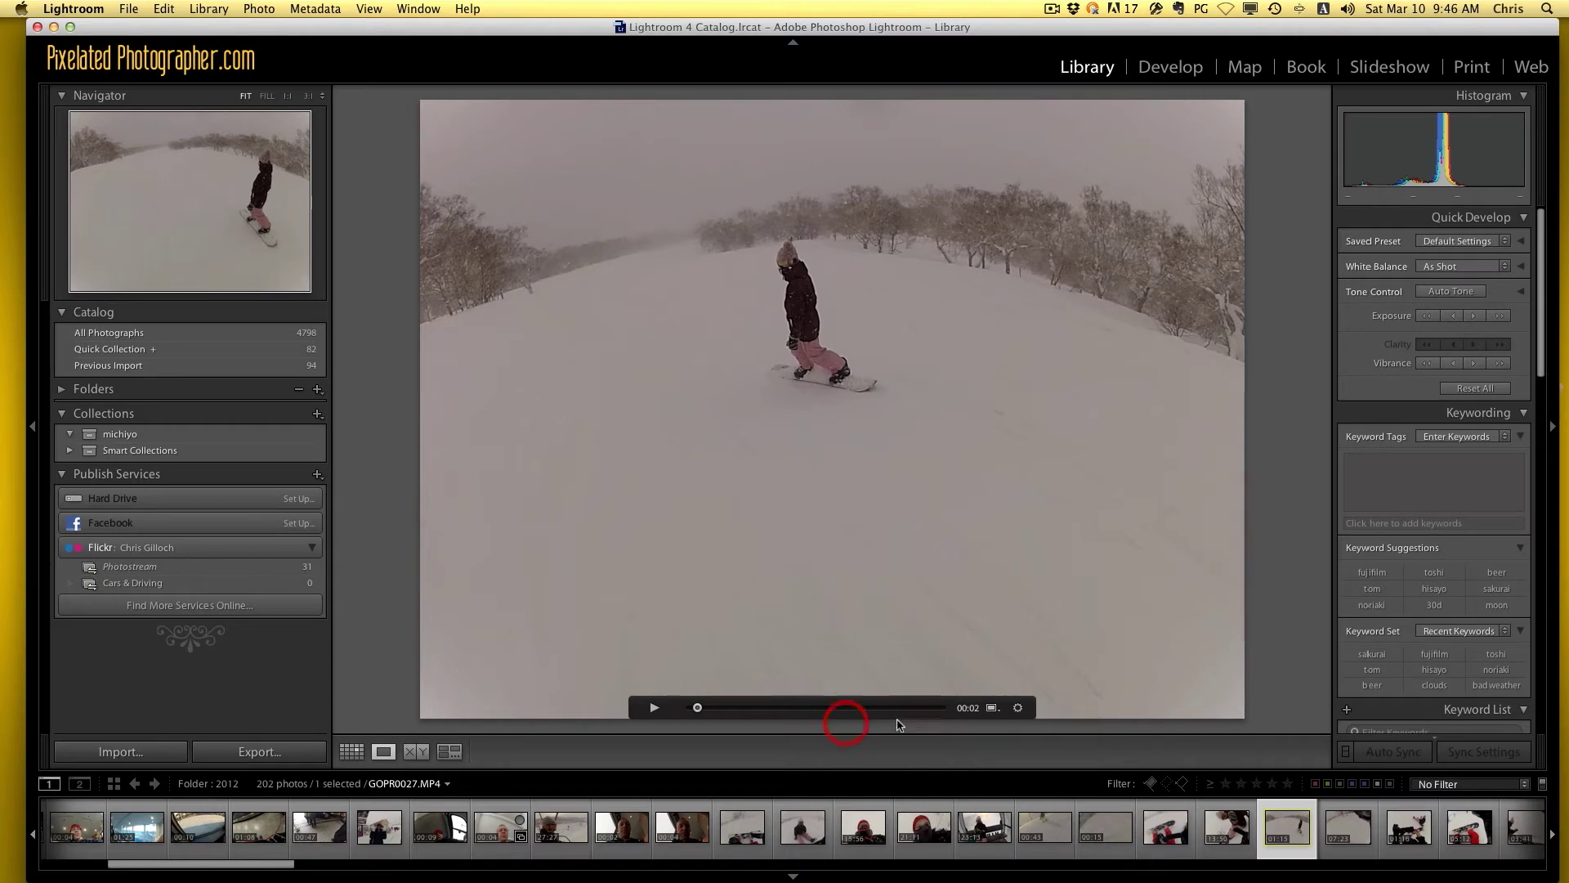
{"action": "left_click", "coordinate": [1177, 68]}
{"action": "left_click", "coordinate": [1072, 71]}
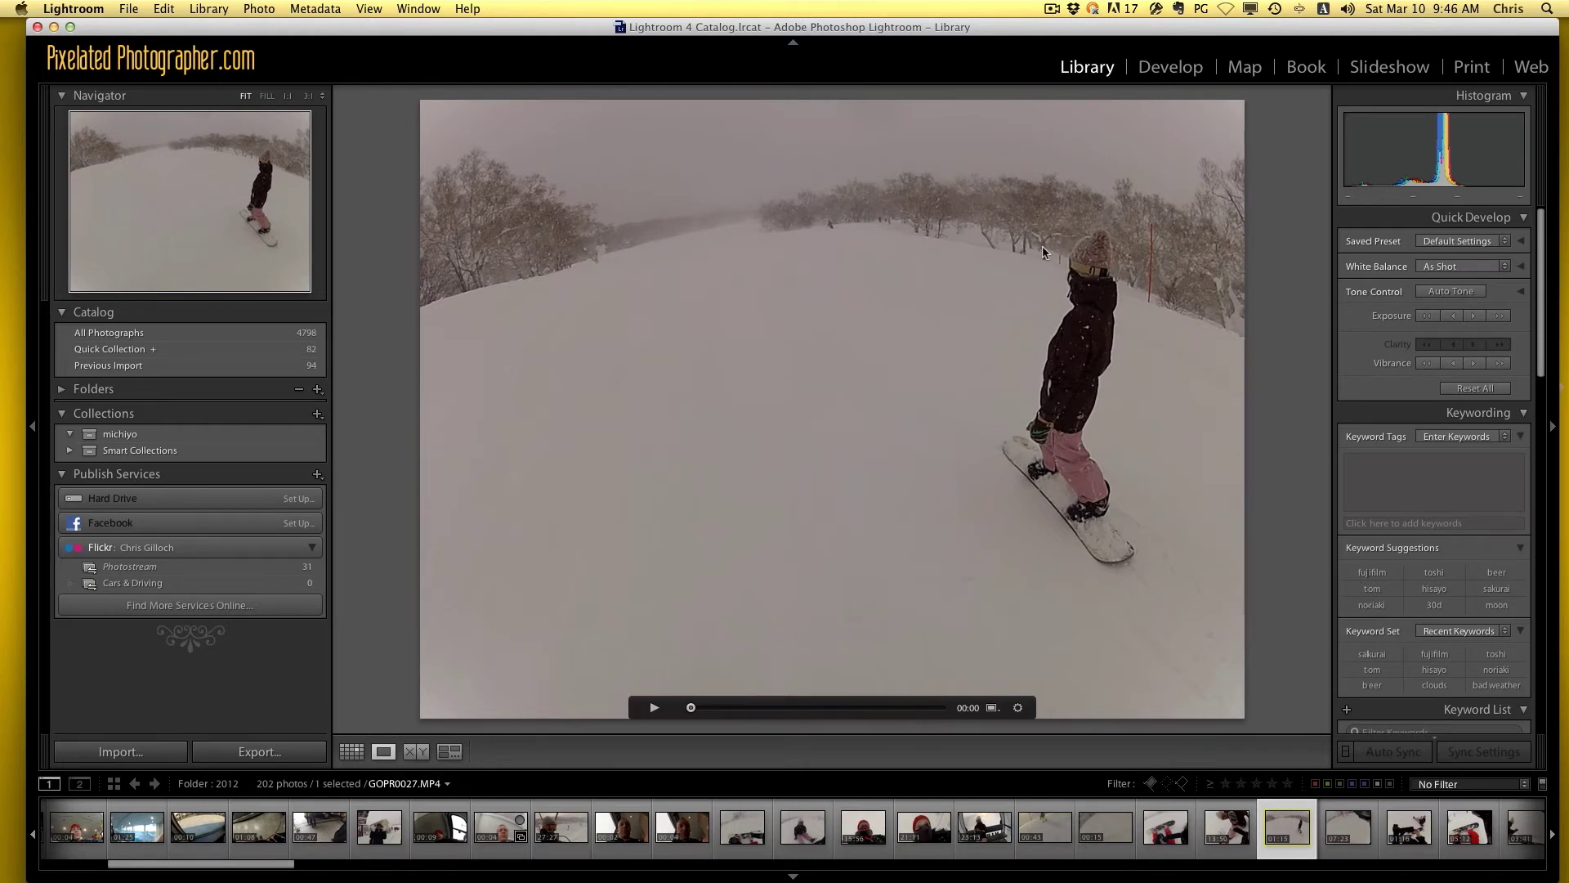
{"action": "left_click", "coordinate": [1017, 707]}
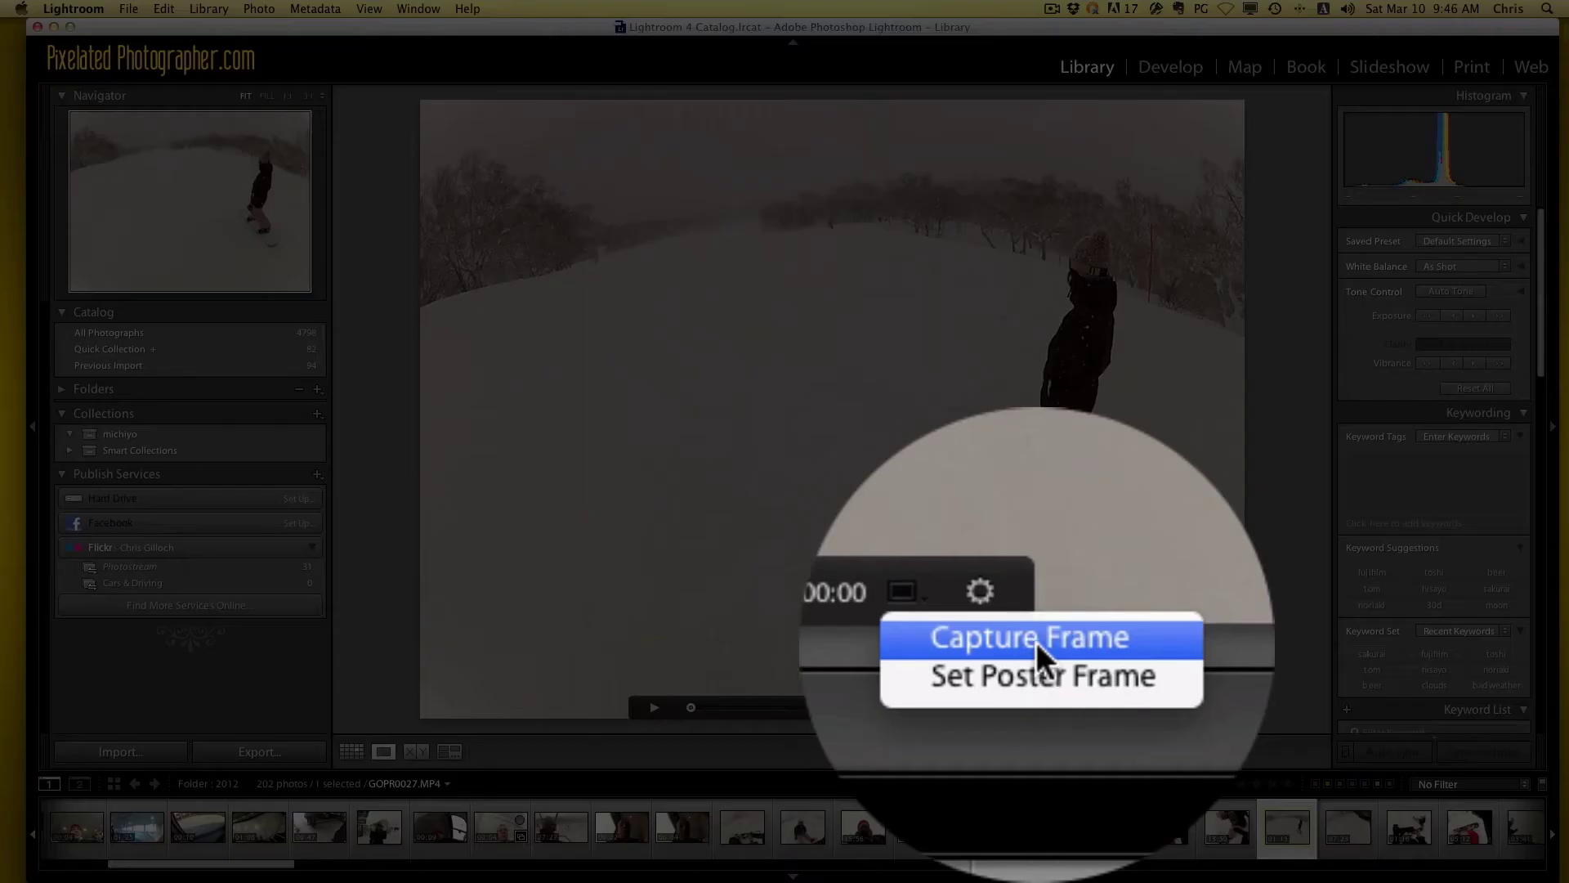
Capture the current frame as GOPR0027.jpg and select the new still
{"action": "left_click", "coordinate": [1037, 641]}
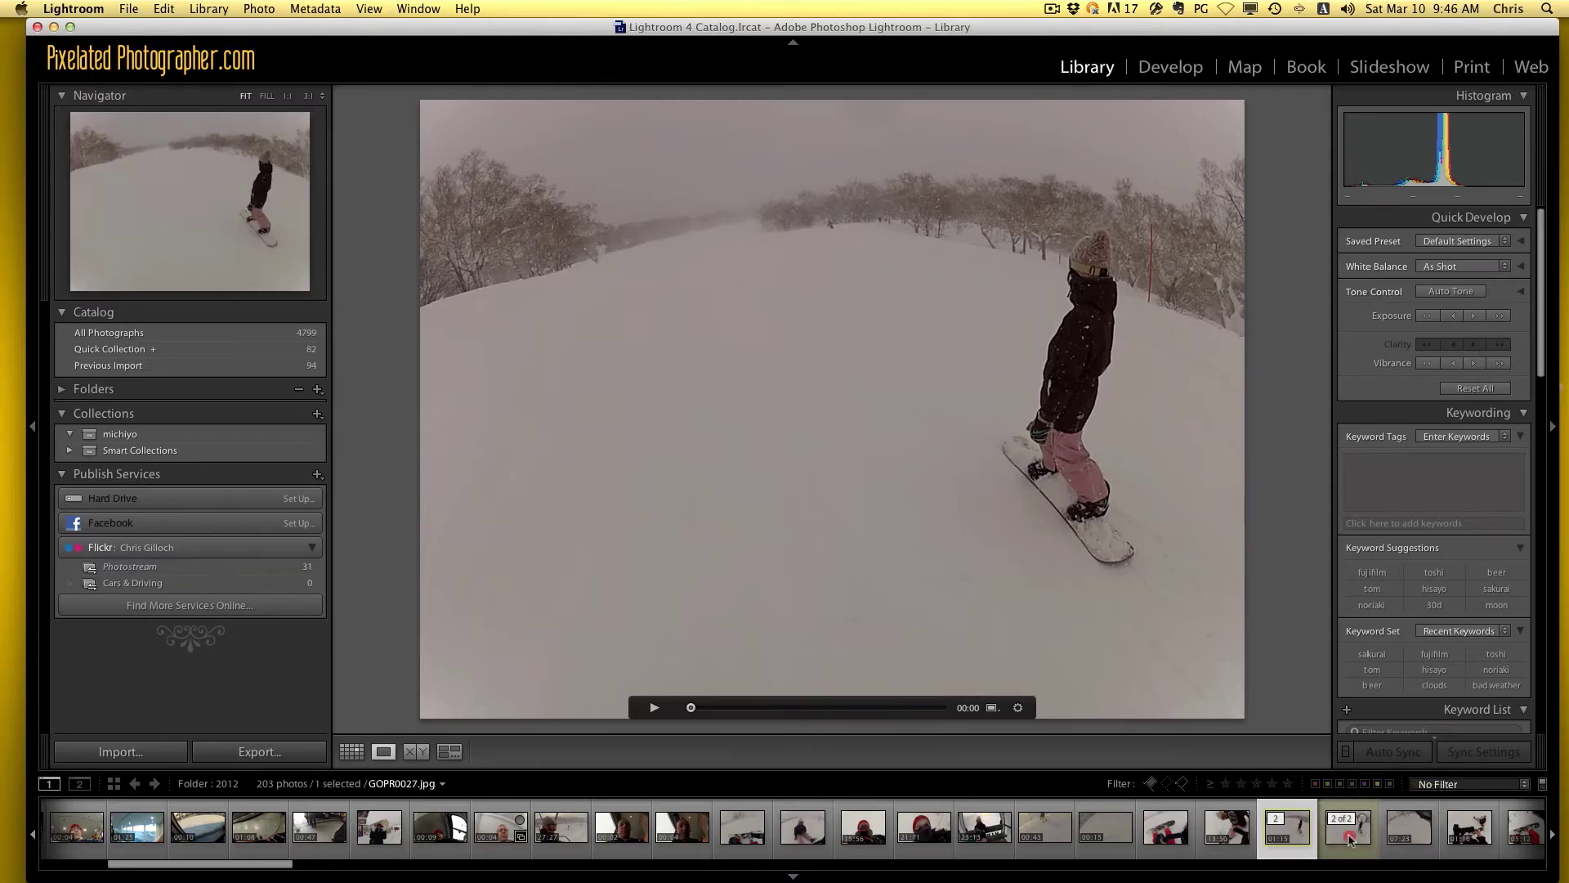
{"action": "left_click", "coordinate": [1348, 832]}
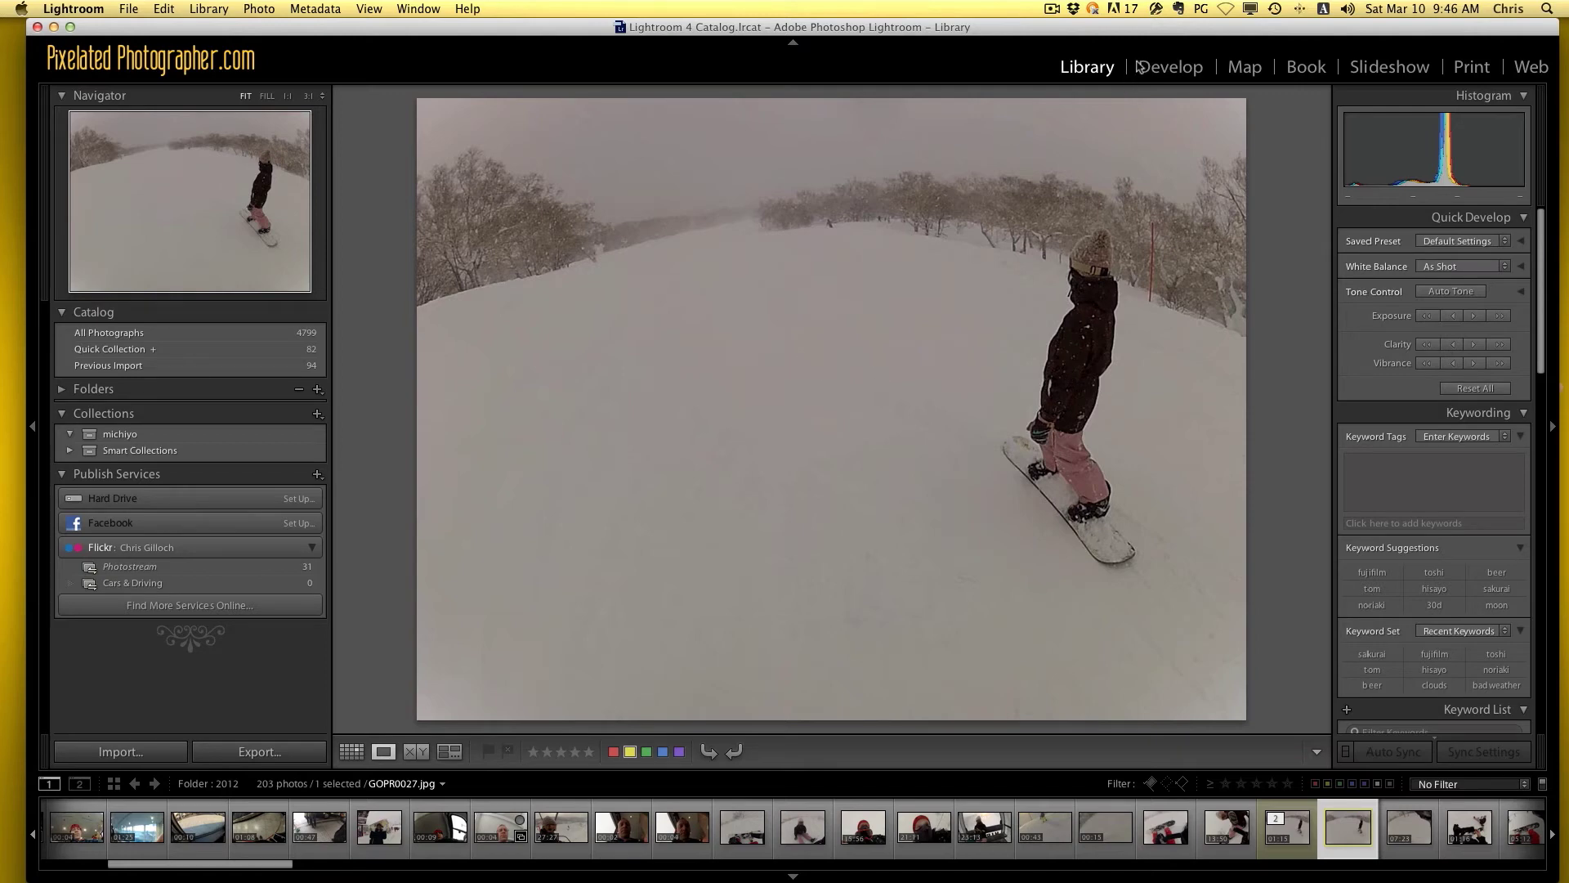
In Develop, set Exposure +0.75, Contrast +42, Clarity +35, Saturation -100 for black-and-white
{"action": "left_click", "coordinate": [1170, 67]}
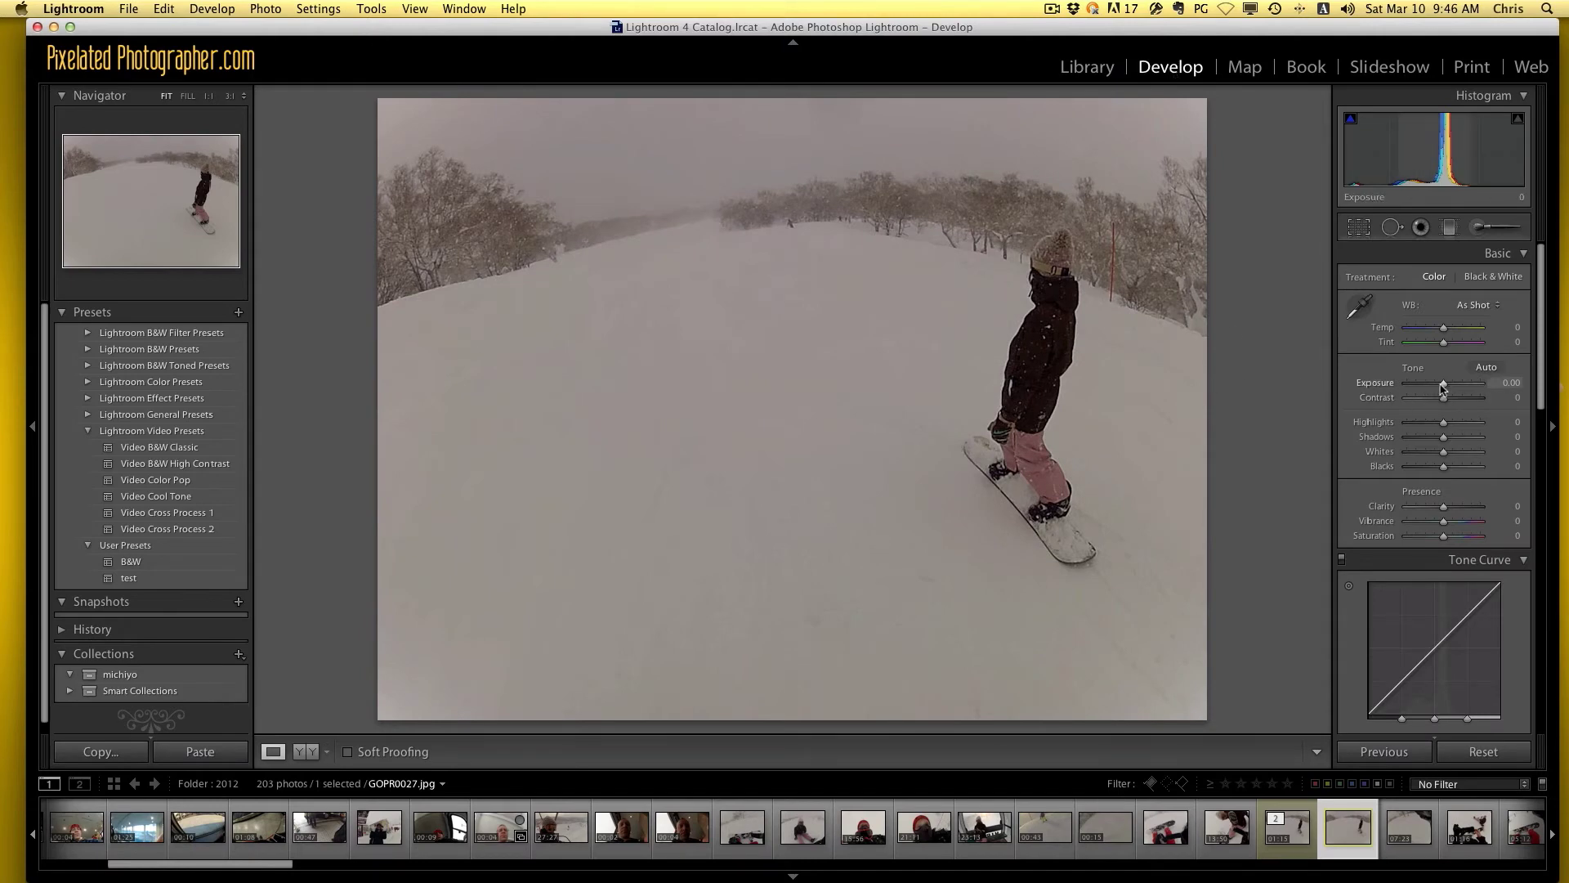
{"action": "left_click_drag", "start_coordinate": [1443, 385], "coordinate": [1459, 489]}
{"action": "scroll", "coordinate": [1444, 482], "scroll_direction": "down", "scroll_amount": 1}
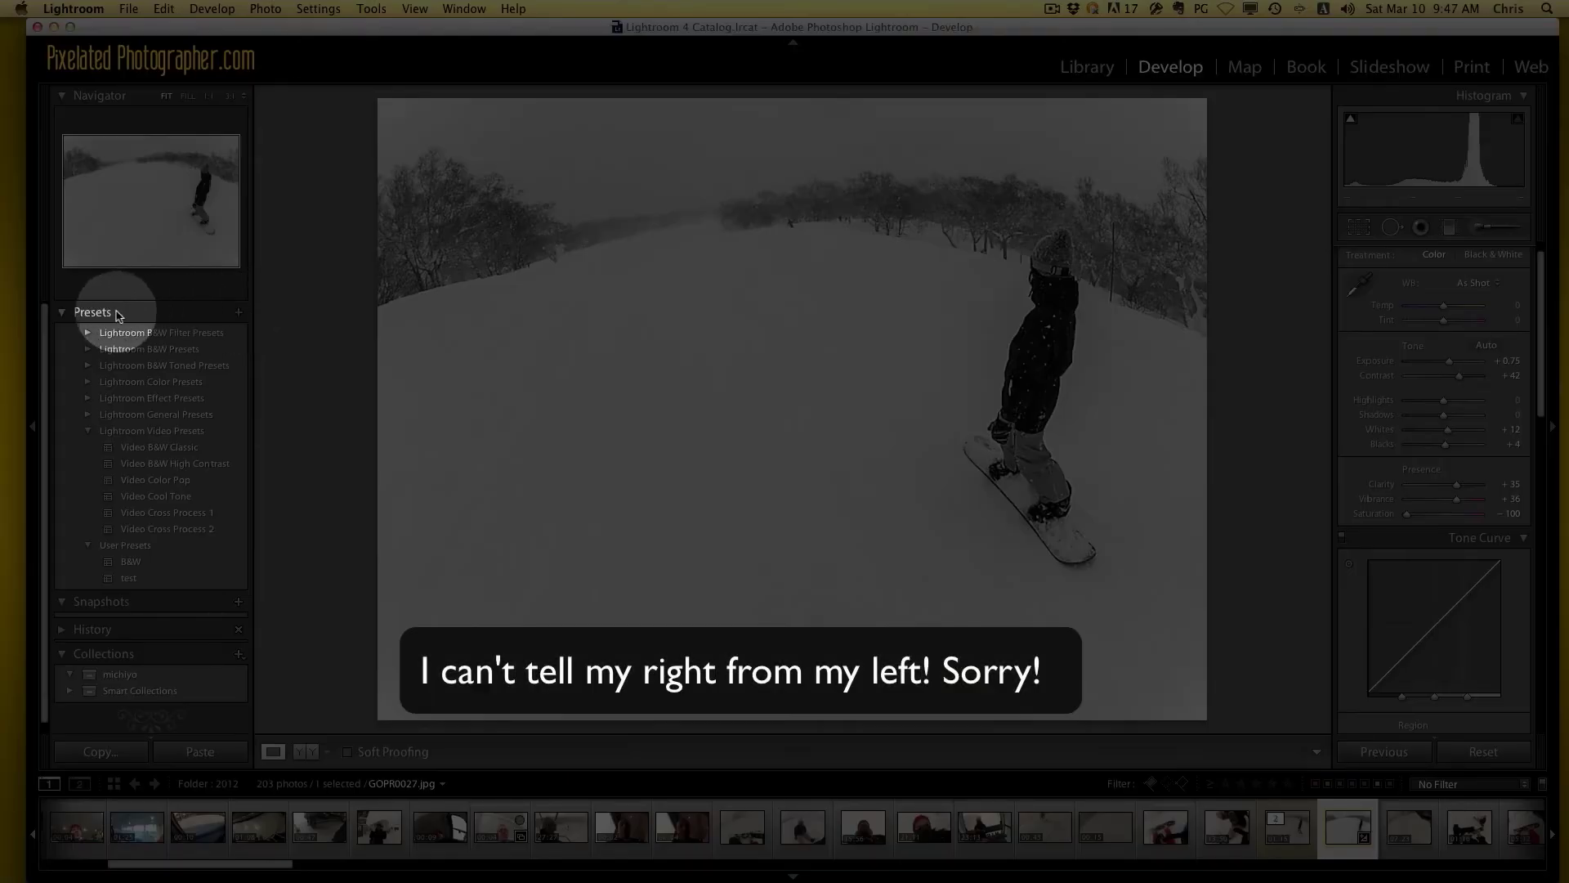
{"action": "left_click", "coordinate": [237, 313]}
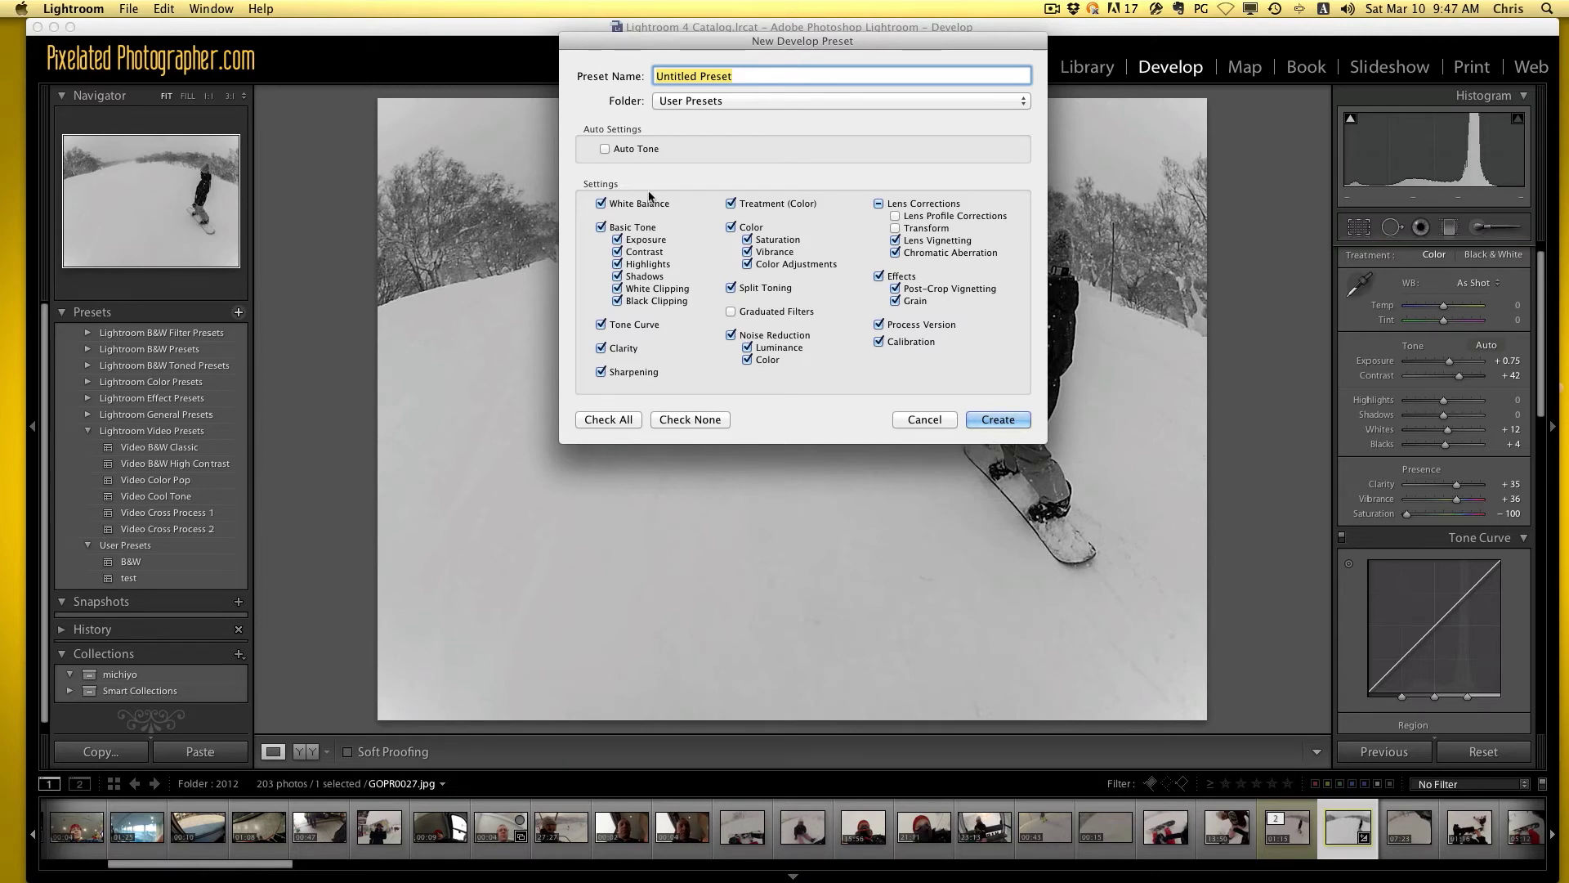
Save the settings as User Preset 'pixelated B&W' and reselect the GOPR0027.MP4 video
{"action": "type", "text": "pixelated"}
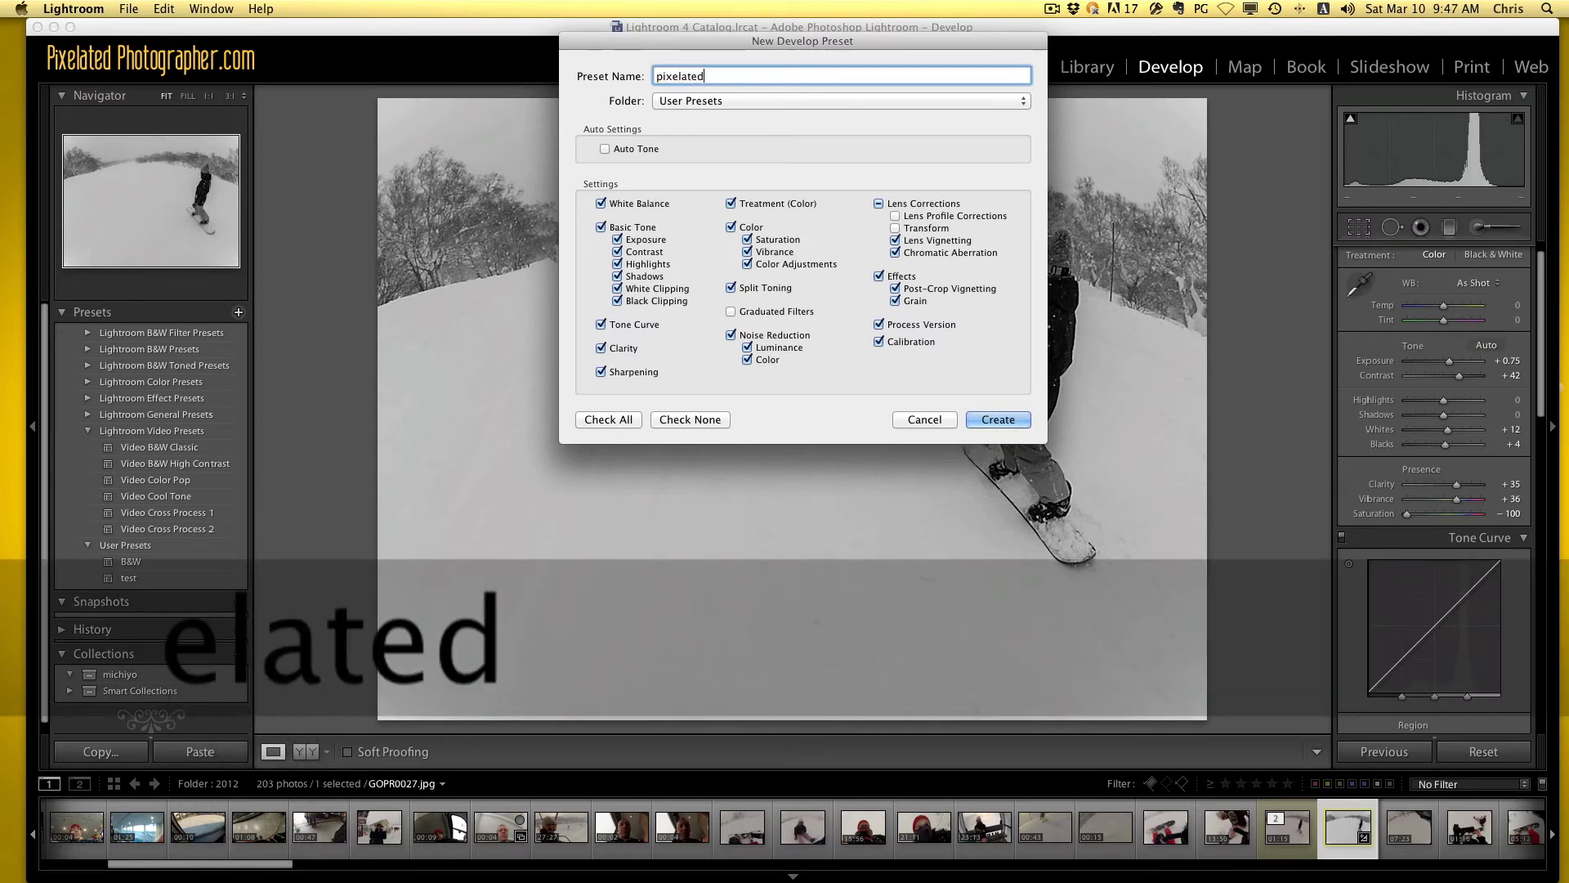
{"action": "type", "text": " B&W"}
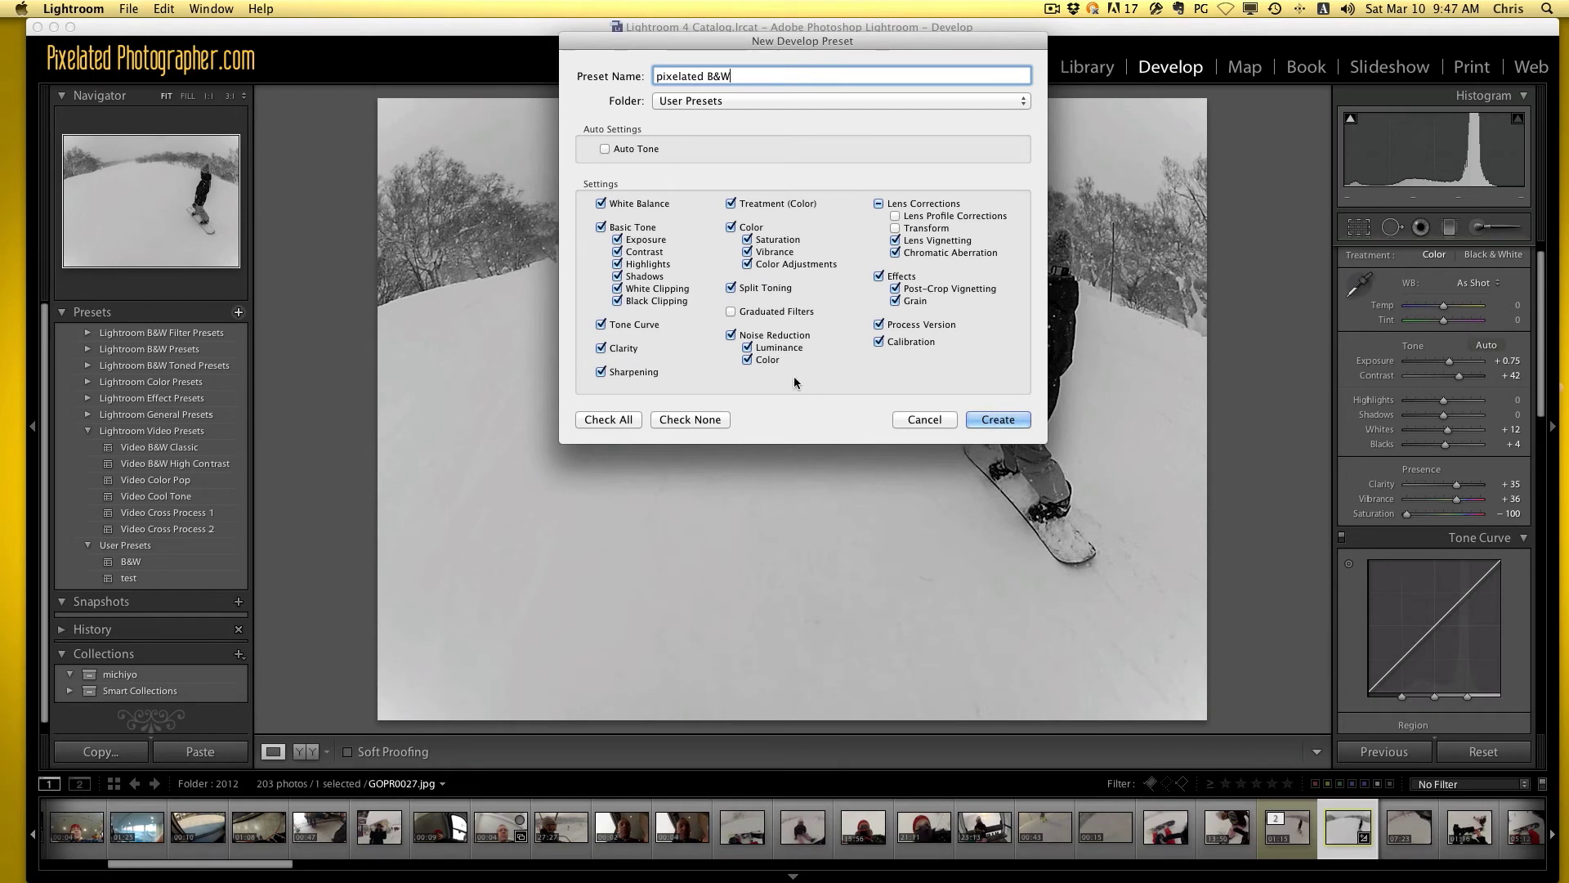
{"action": "left_click", "coordinate": [998, 419]}
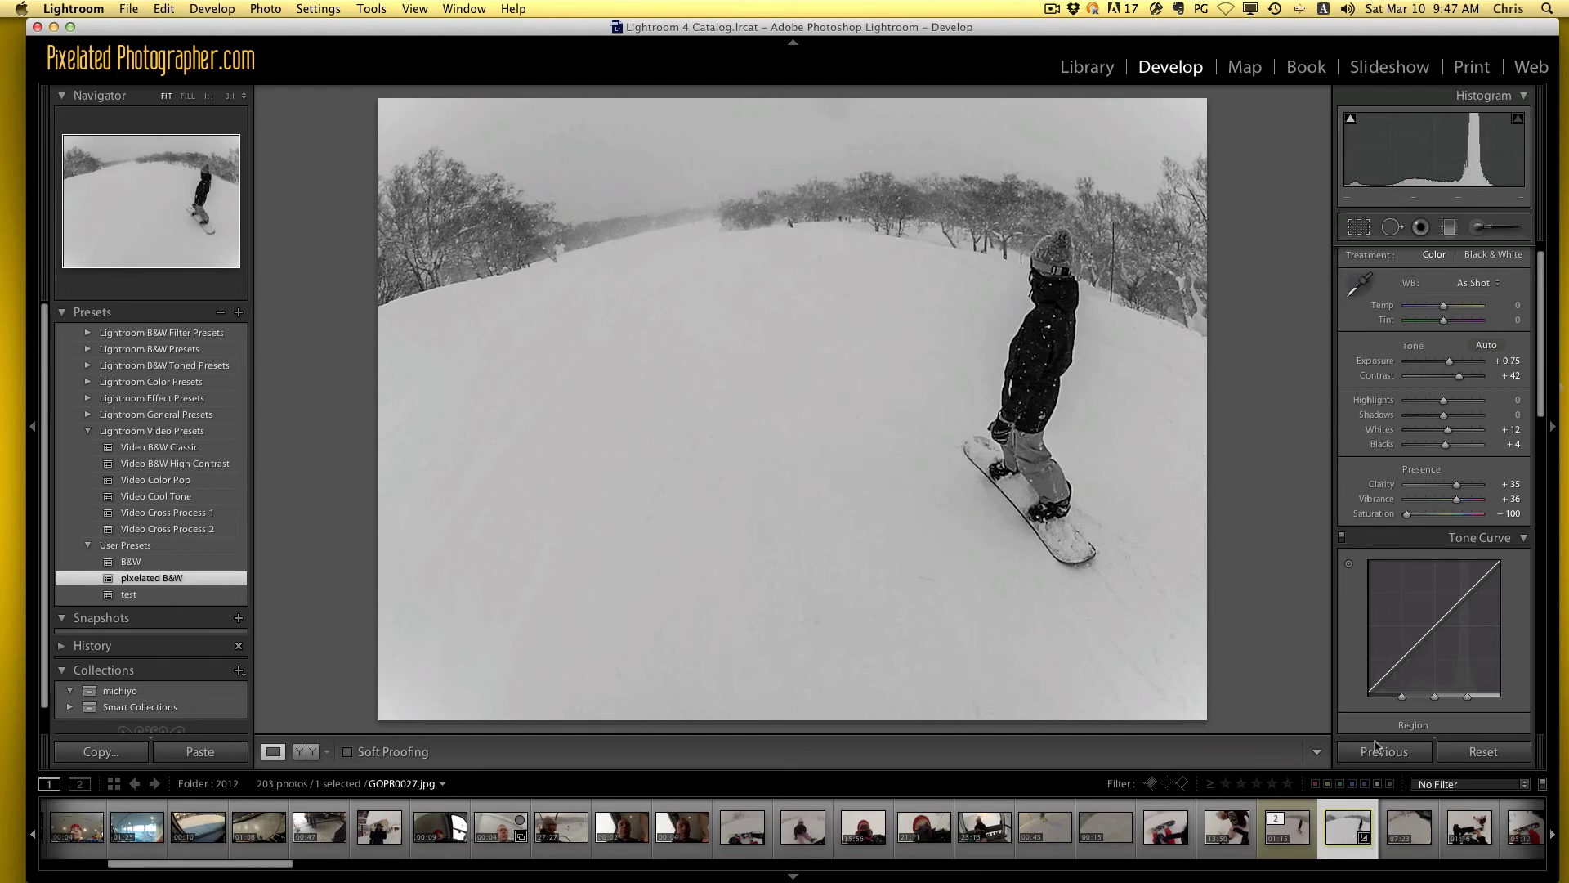
{"action": "left_click", "coordinate": [1302, 832]}
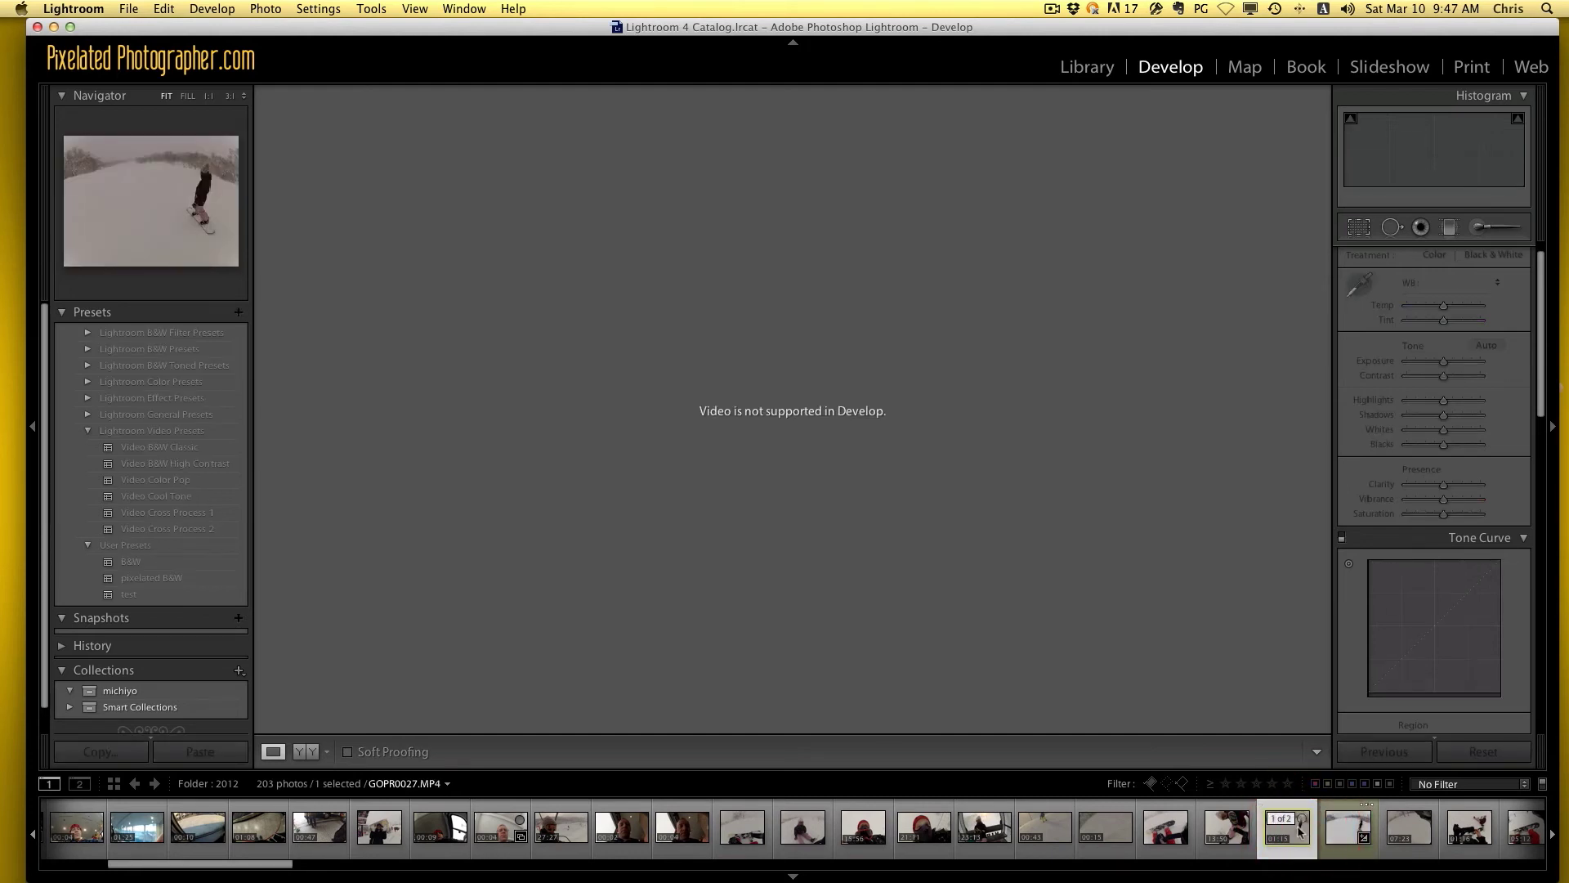
Apply the 'pixelated B&W' user preset to GOPR0027.MP4 via Quick Develop, accepting the warning
{"action": "left_click", "coordinate": [1087, 67]}
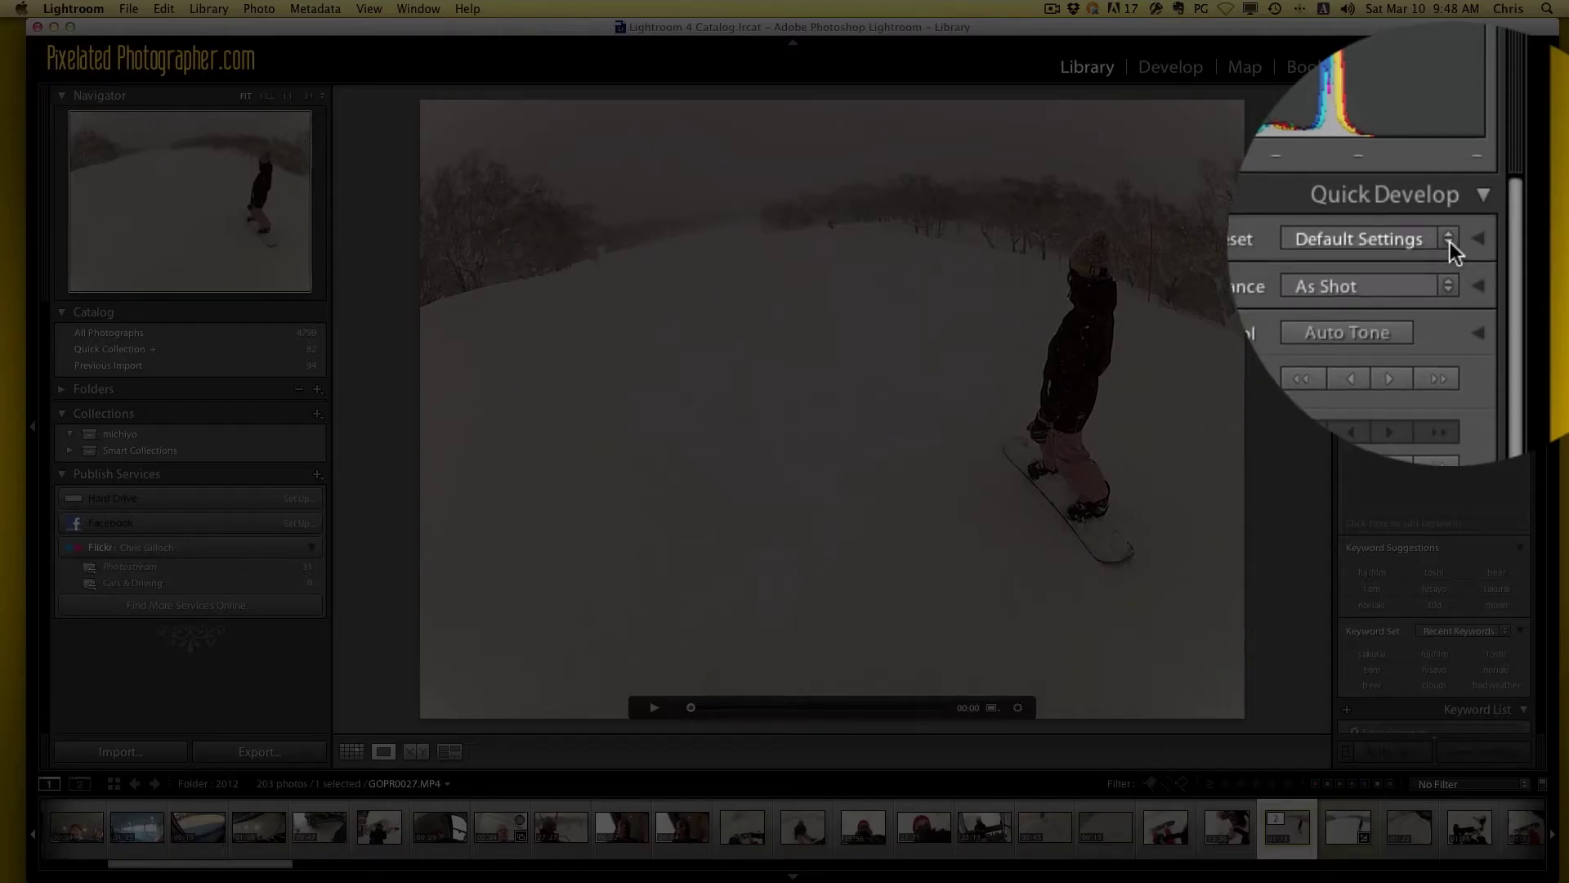
{"action": "left_click", "coordinate": [1506, 242]}
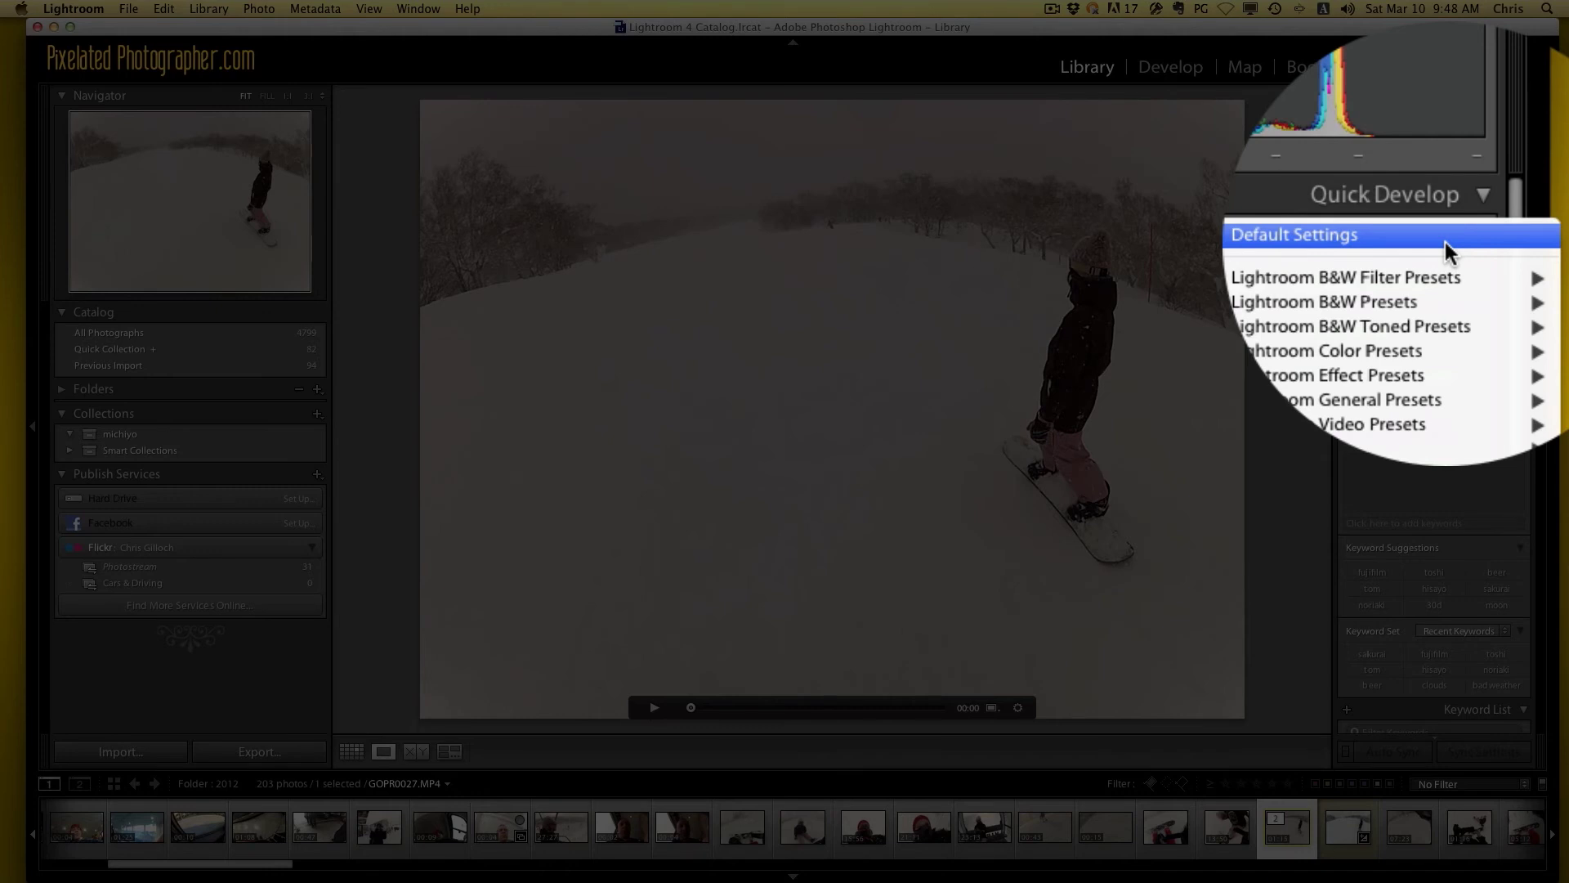
{"action": "mouse_move", "coordinate": [1346, 352]}
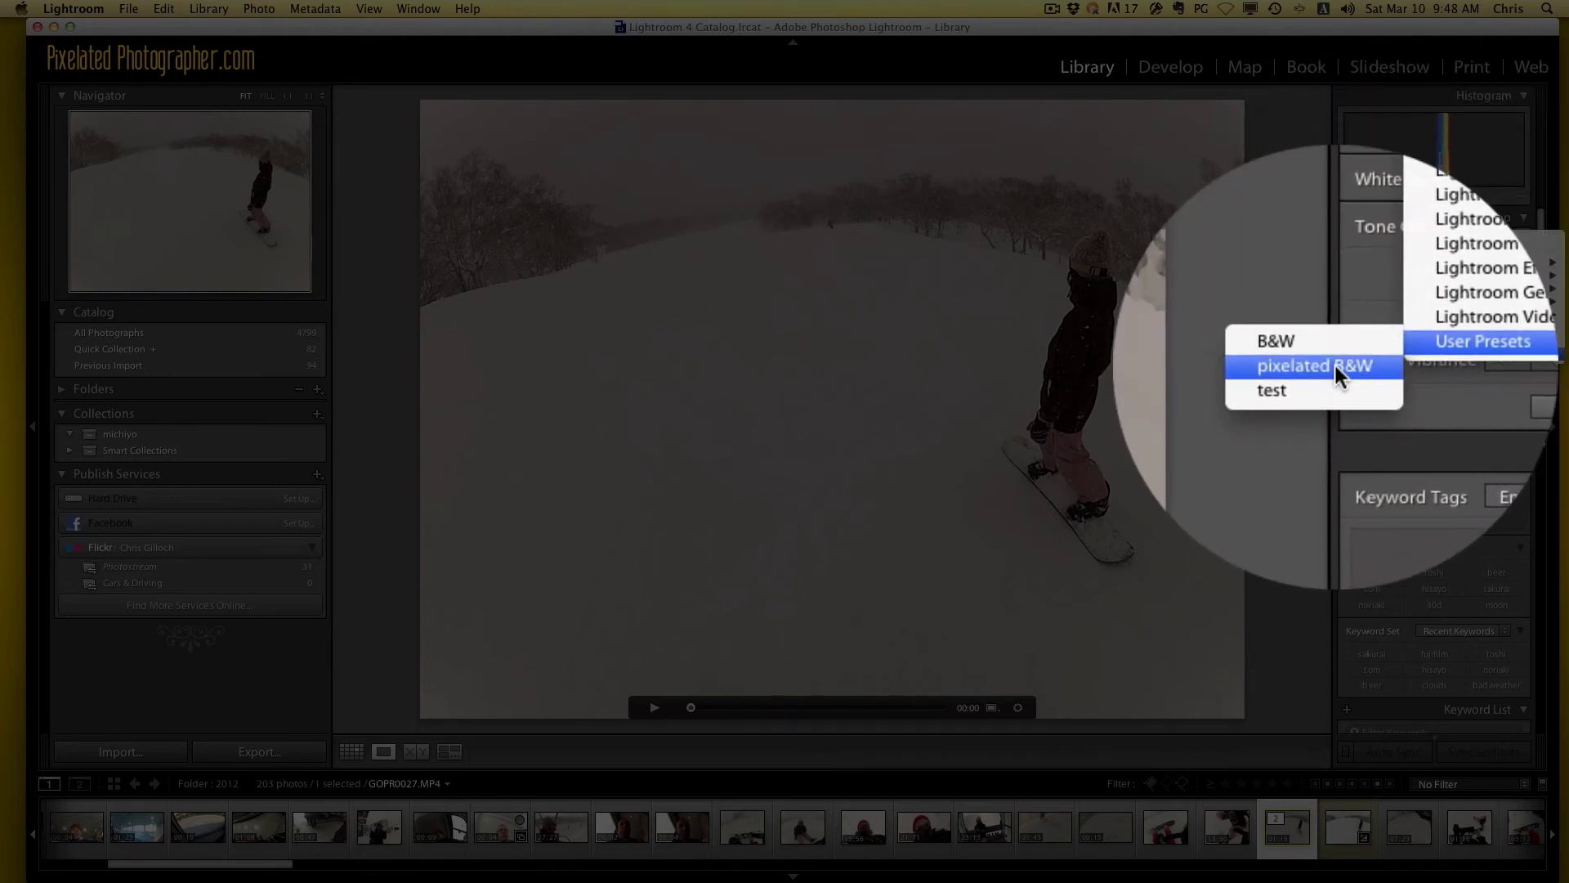
{"action": "left_click", "coordinate": [1336, 365]}
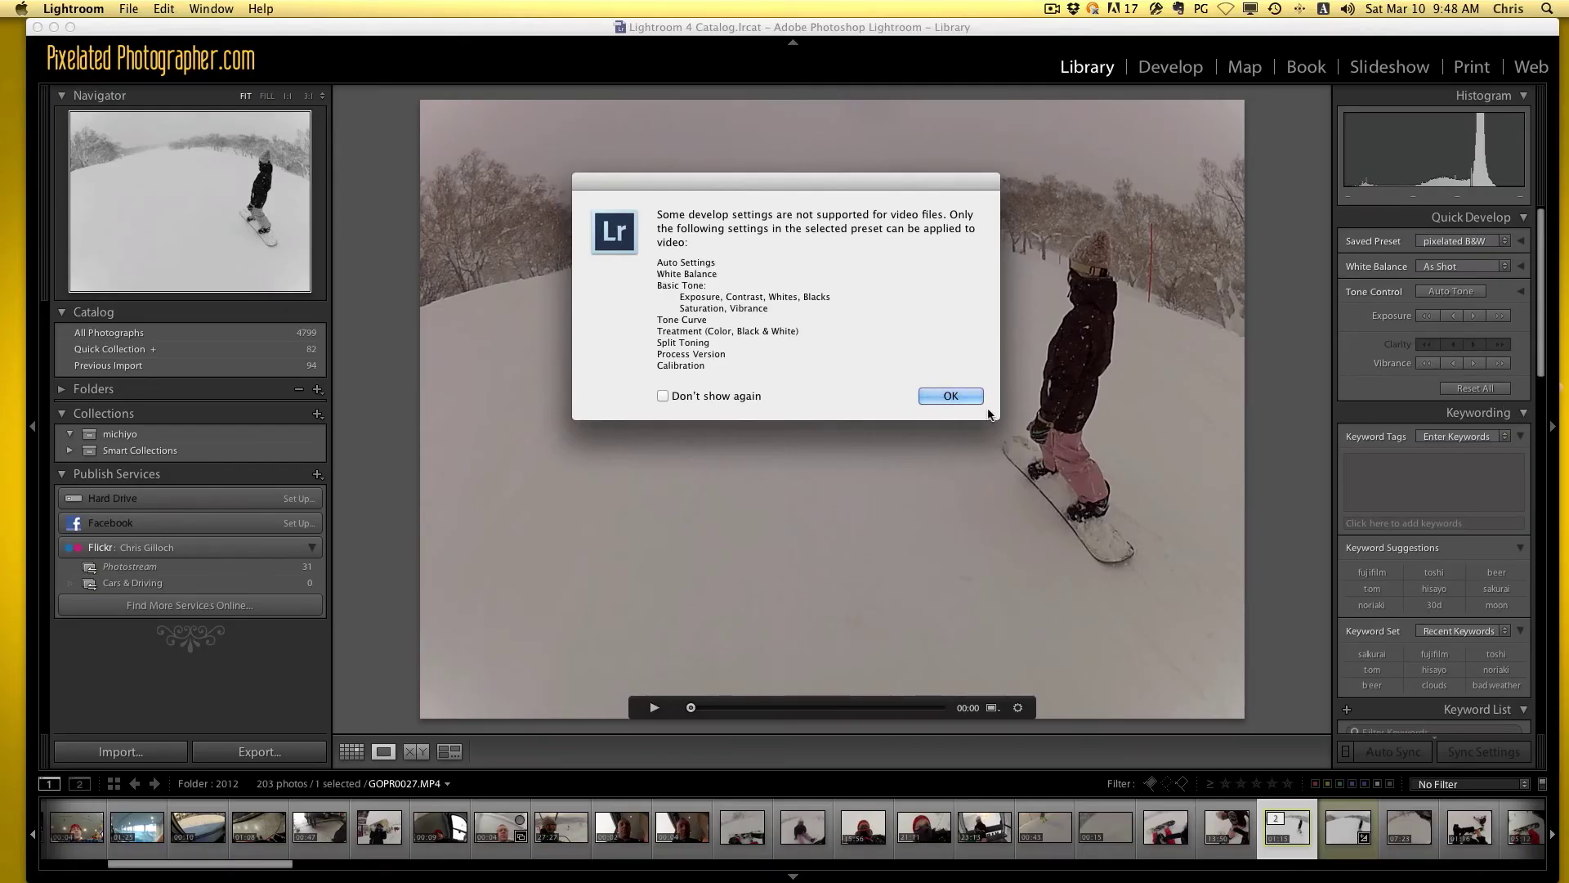
{"action": "left_click", "coordinate": [952, 396]}
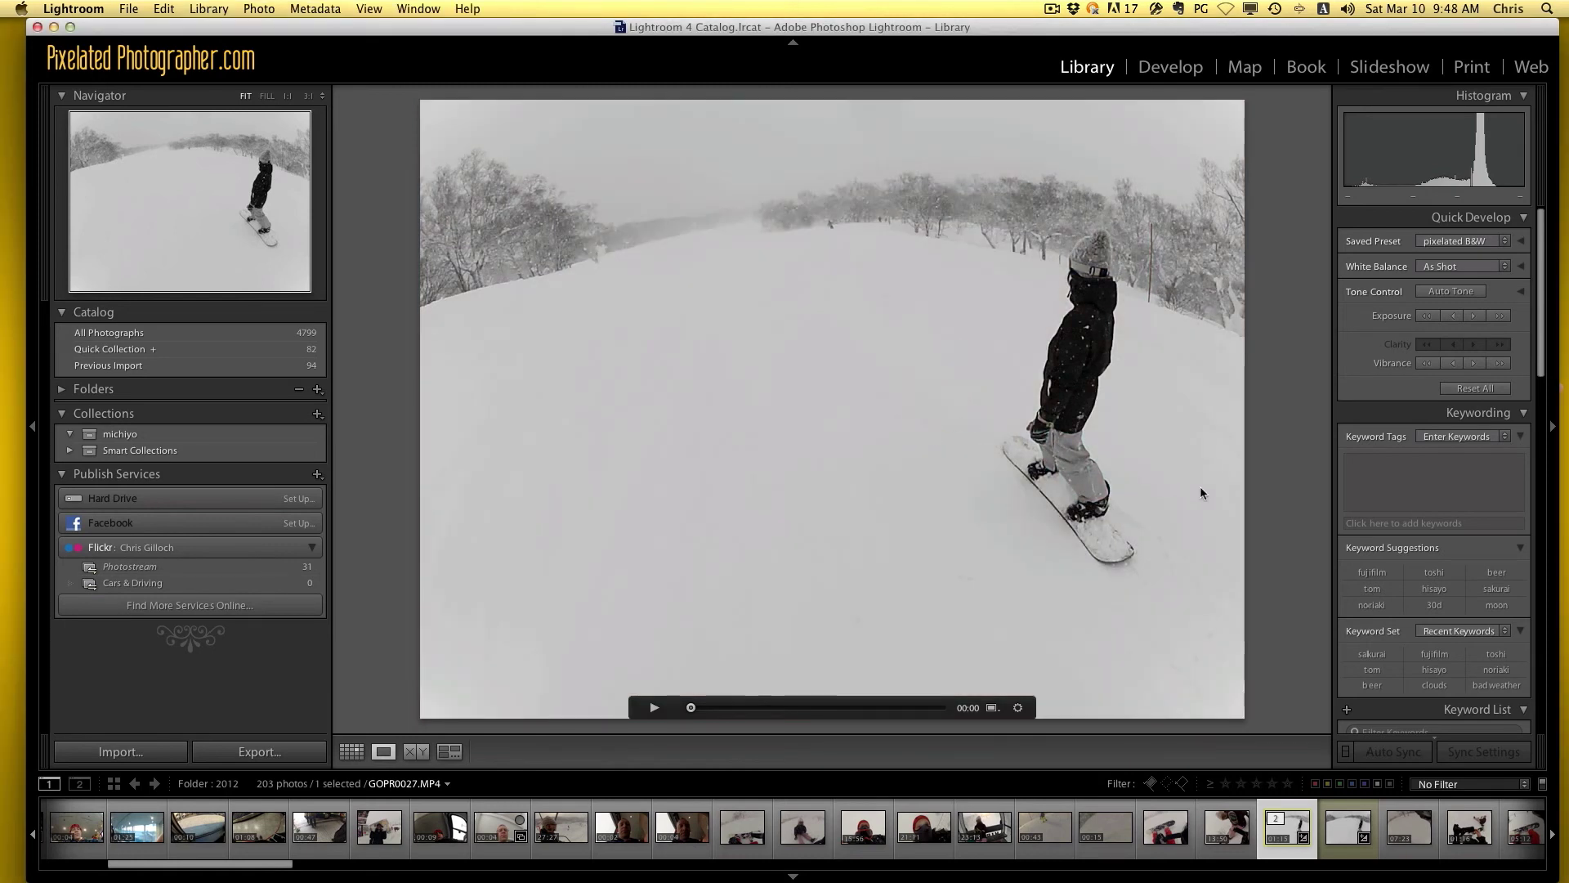
Play the black-and-white GOPR0027.MP4 clip in Loupe view
{"action": "left_click", "coordinate": [653, 707]}
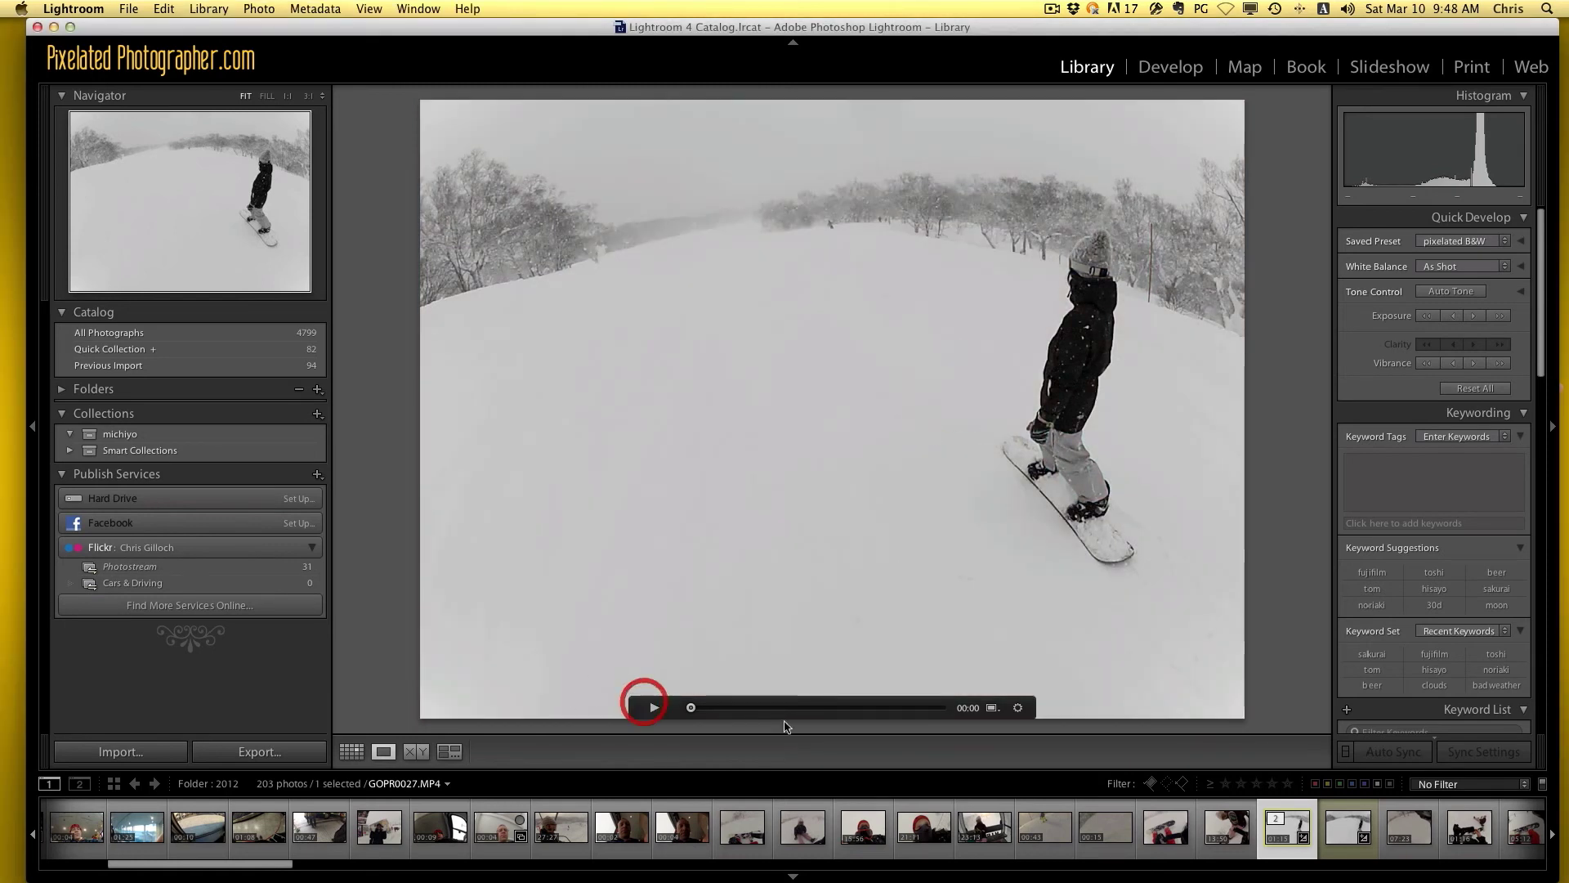